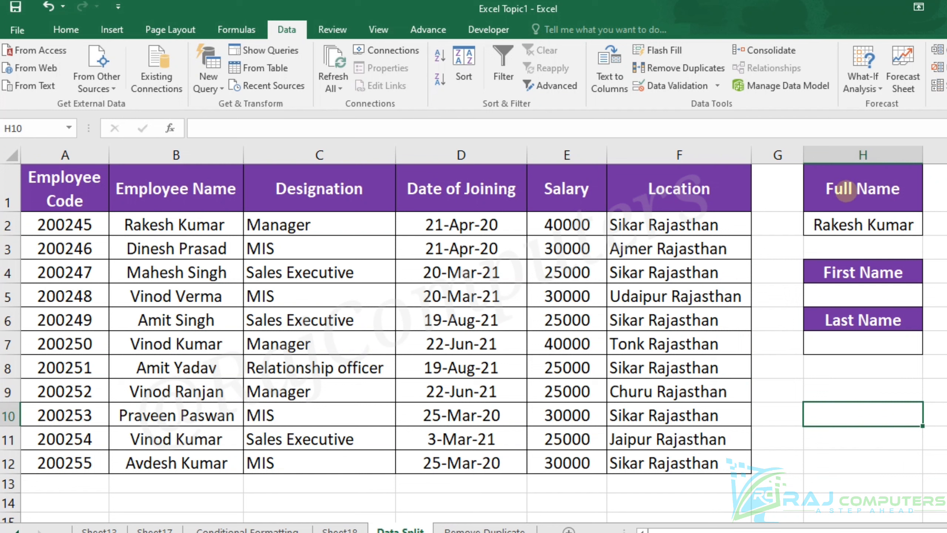
Step: Fill in the First Name cell H5 and Last Name cell H7 with the two parts of the full name in H2
left_click(861, 226)
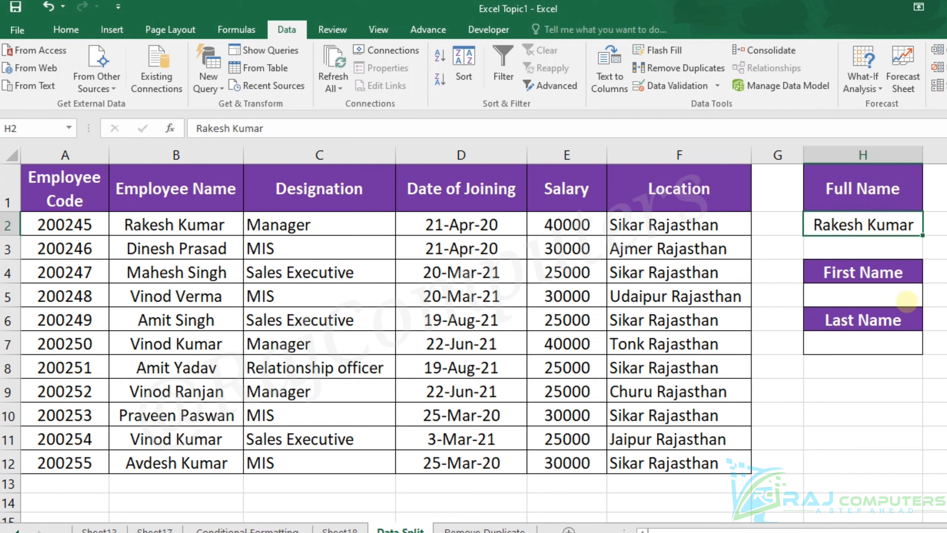
left_click(858, 294)
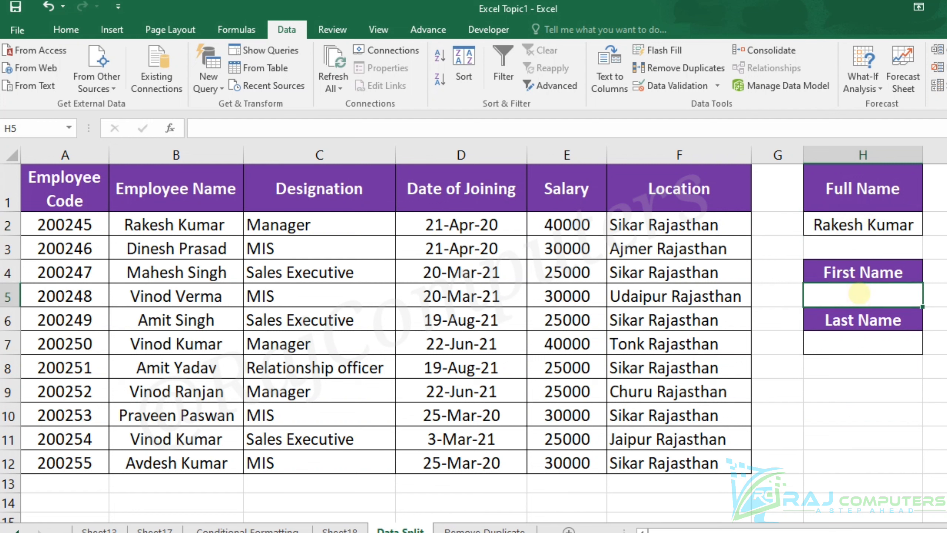
type("Rakesh")
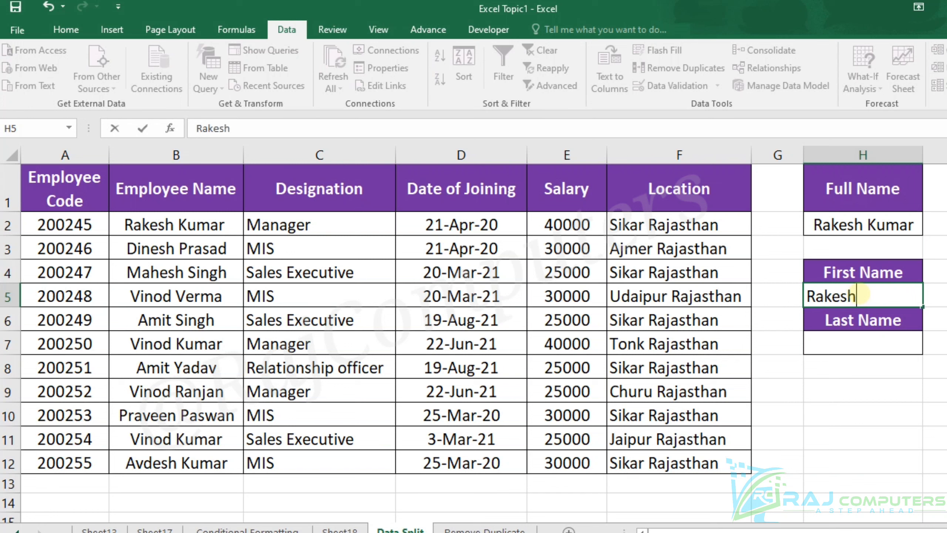
left_click(851, 343)
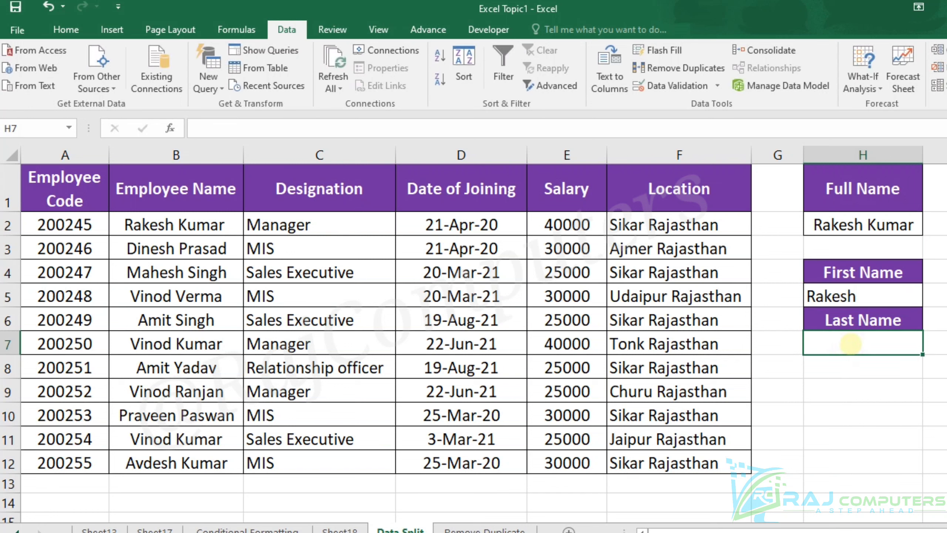
type("Kumar")
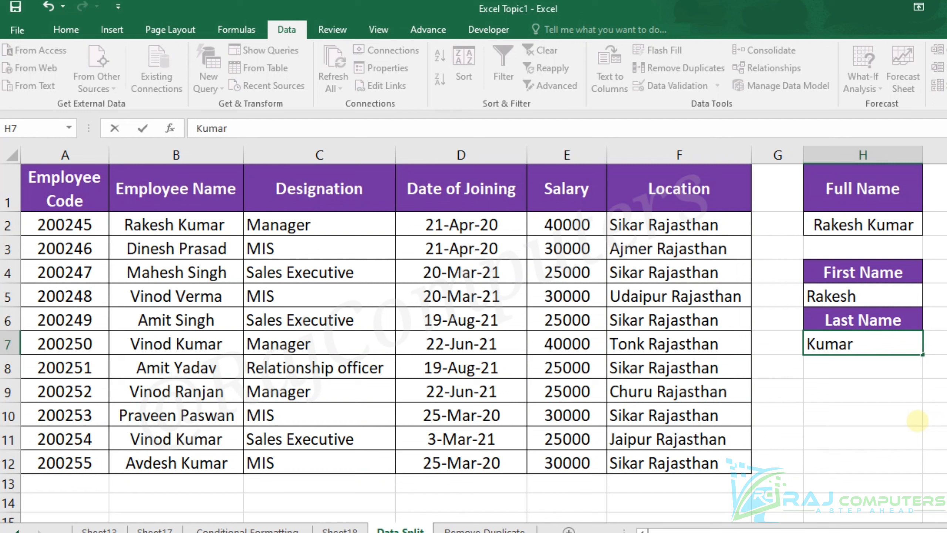
left_click(864, 388)
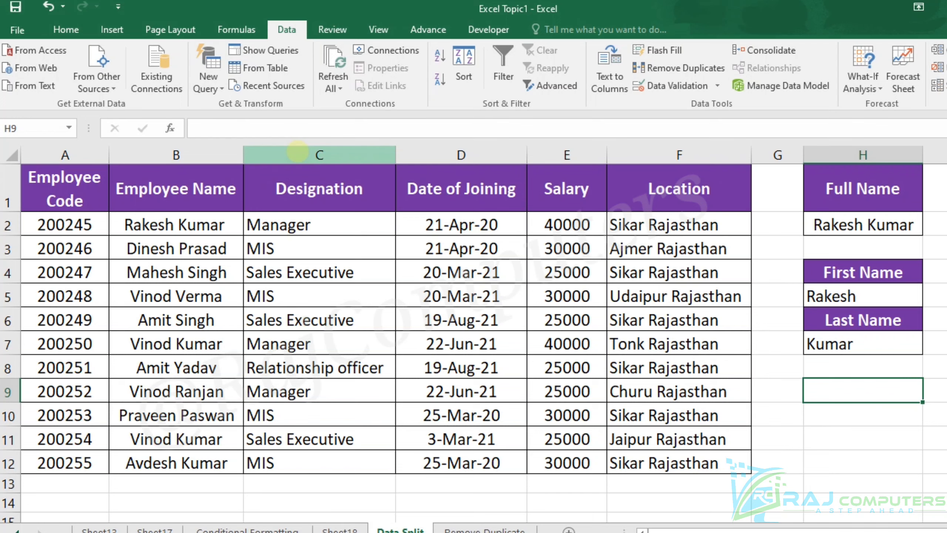
Step: Insert two blank columns between the Employee Name and Designation columns
left_click(297, 151)
right_click(299, 152)
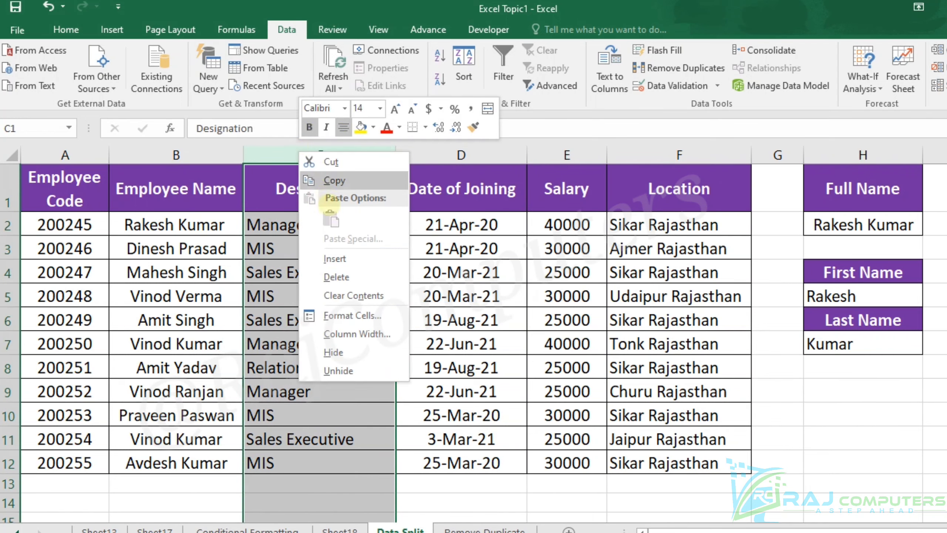
left_click(334, 258)
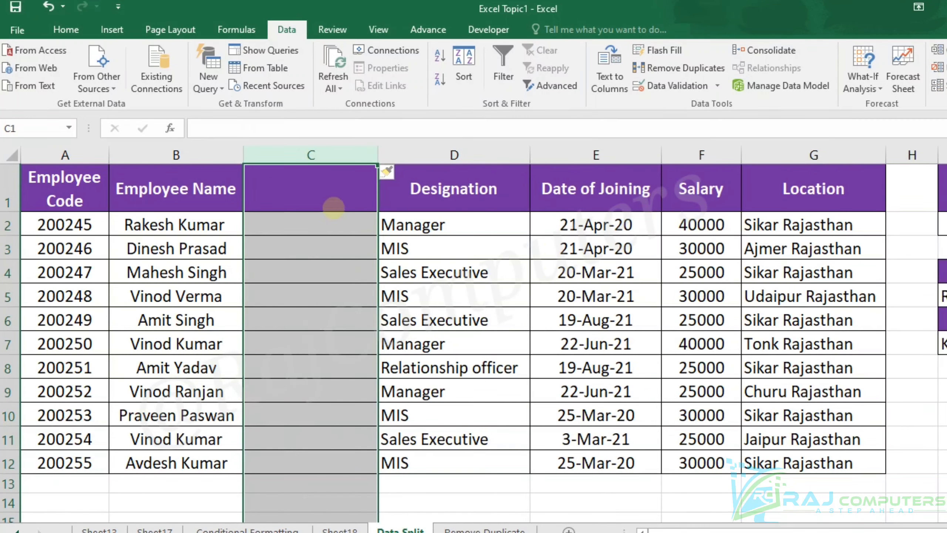
right_click(315, 149)
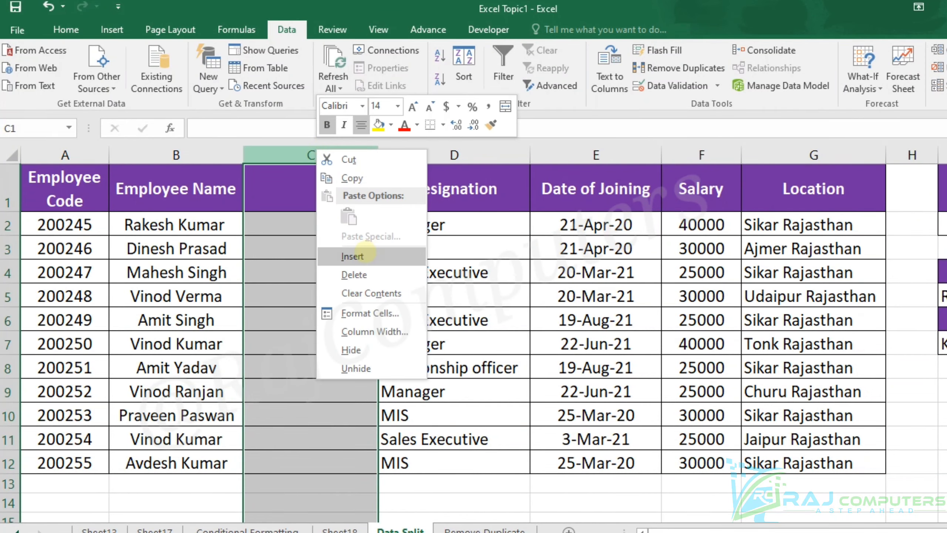
left_click(335, 253)
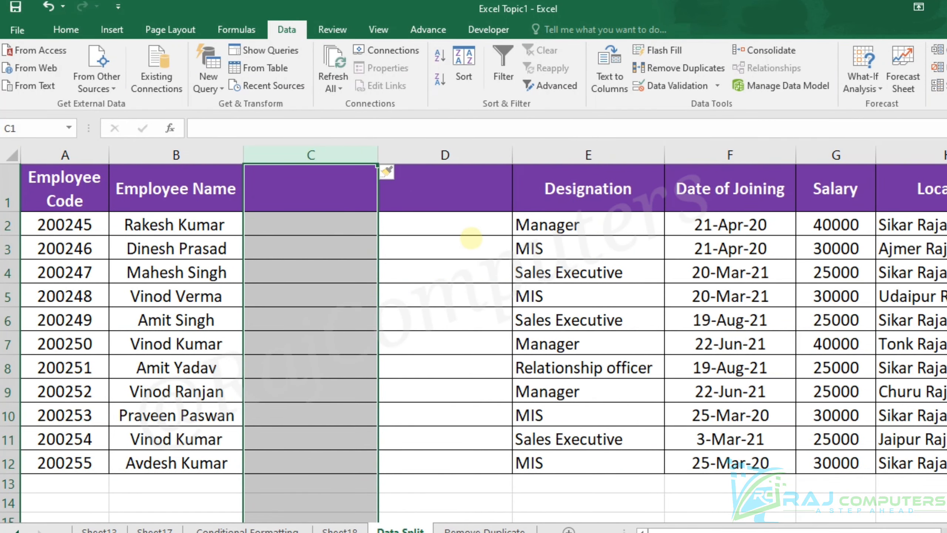
left_click(435, 236)
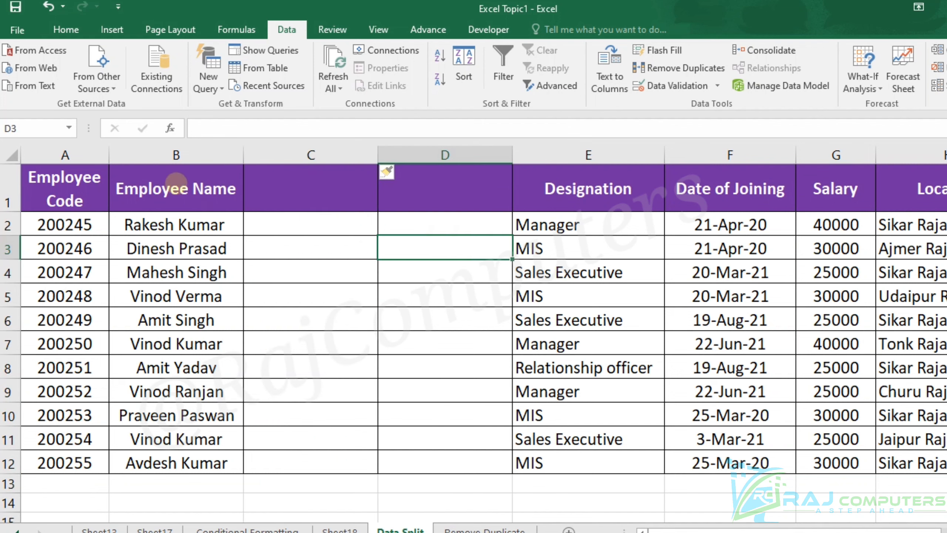
Step: Set up a Text to Columns split of B1:B12 as delimited data with Space as the only delimiter
left_click(176, 179)
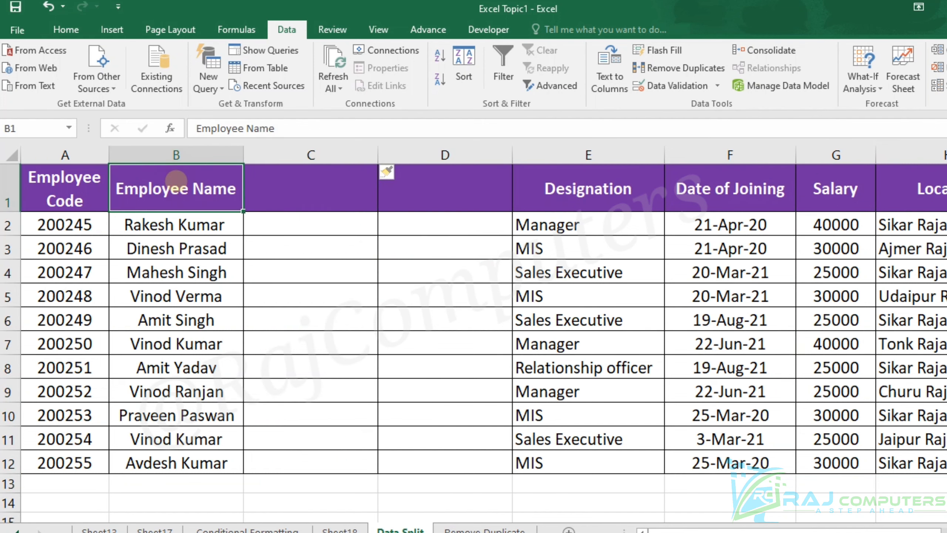
left_click_drag(177, 179, 188, 465)
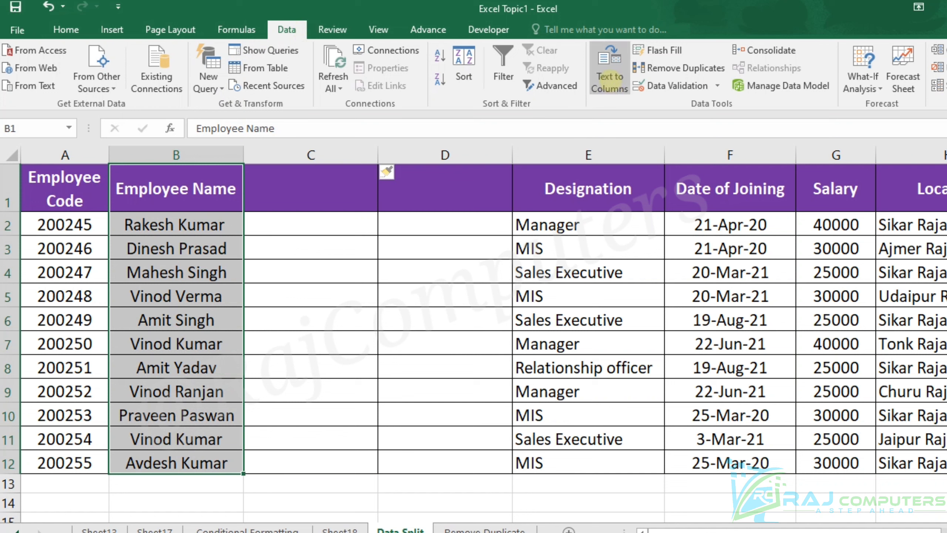
left_click(609, 71)
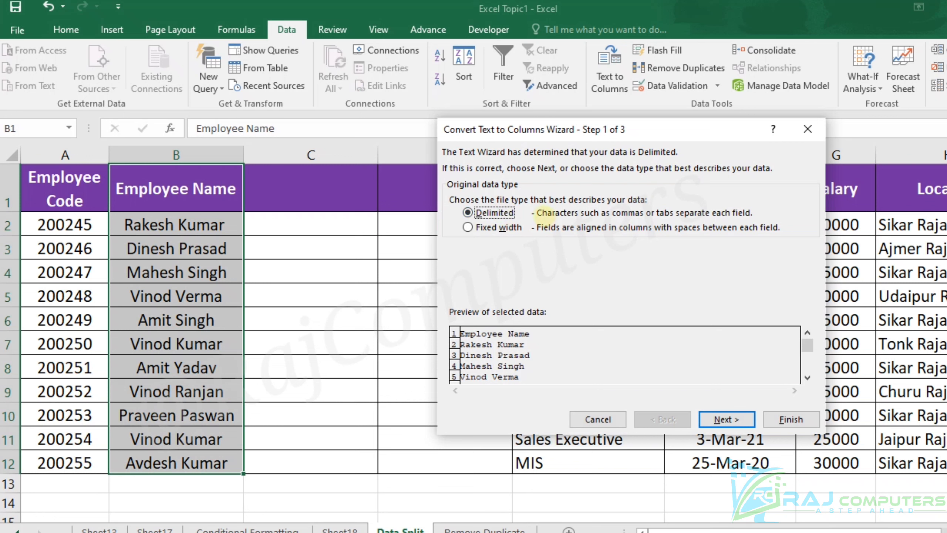
key("Return")
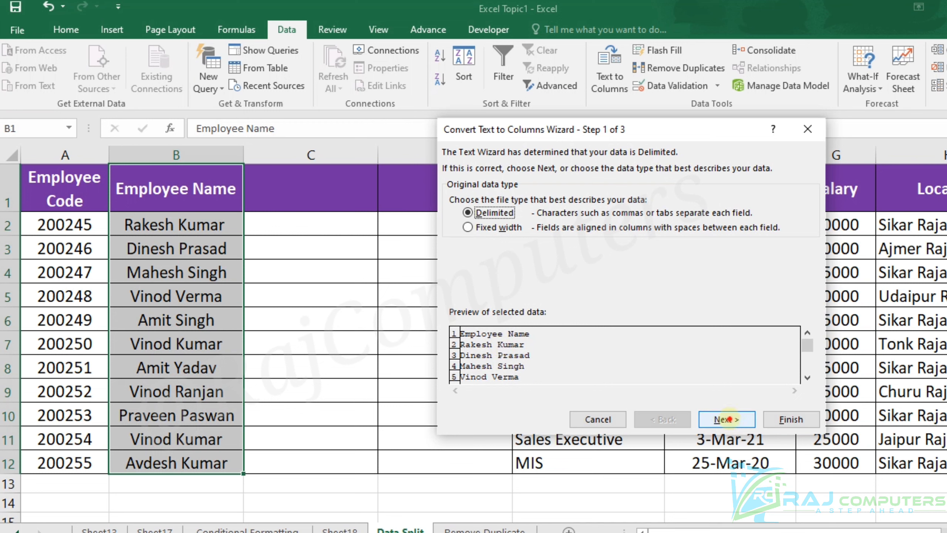
left_click(727, 418)
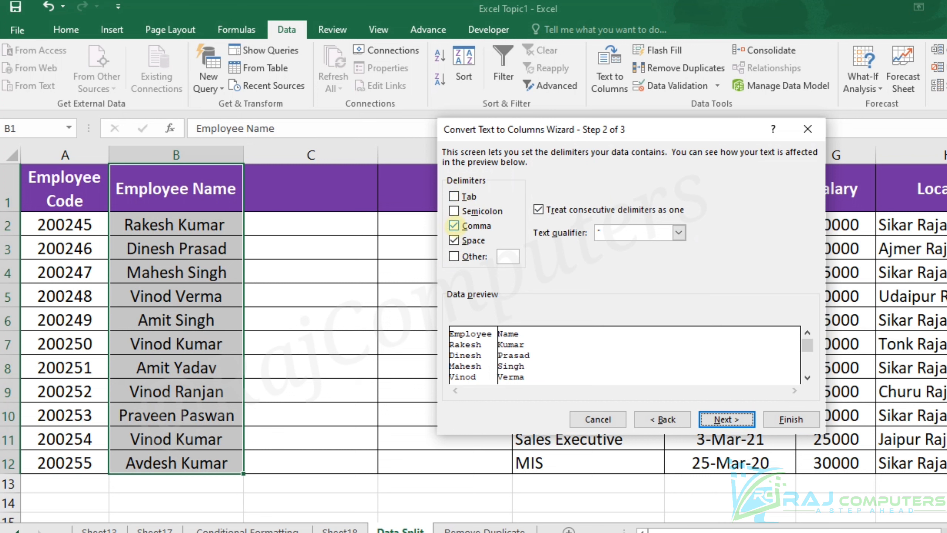
left_click(453, 225)
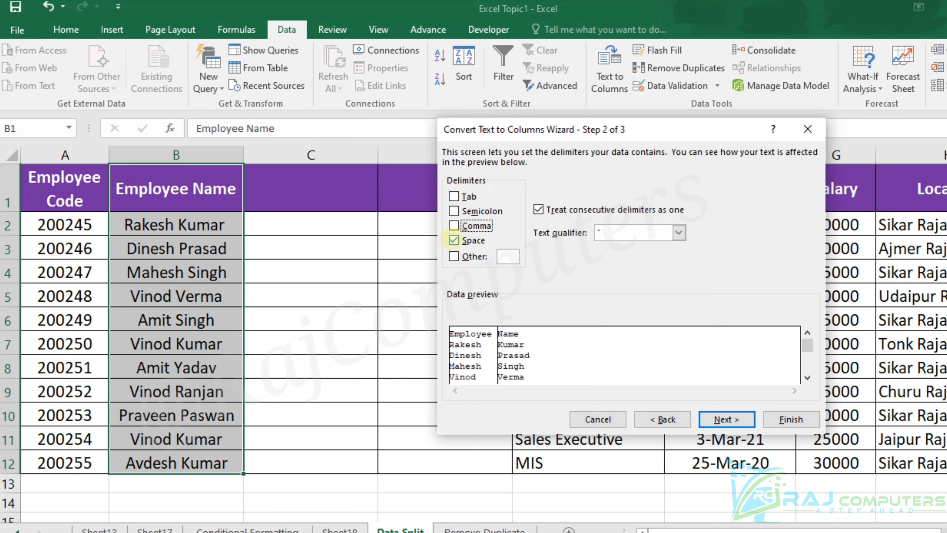
left_click(454, 240)
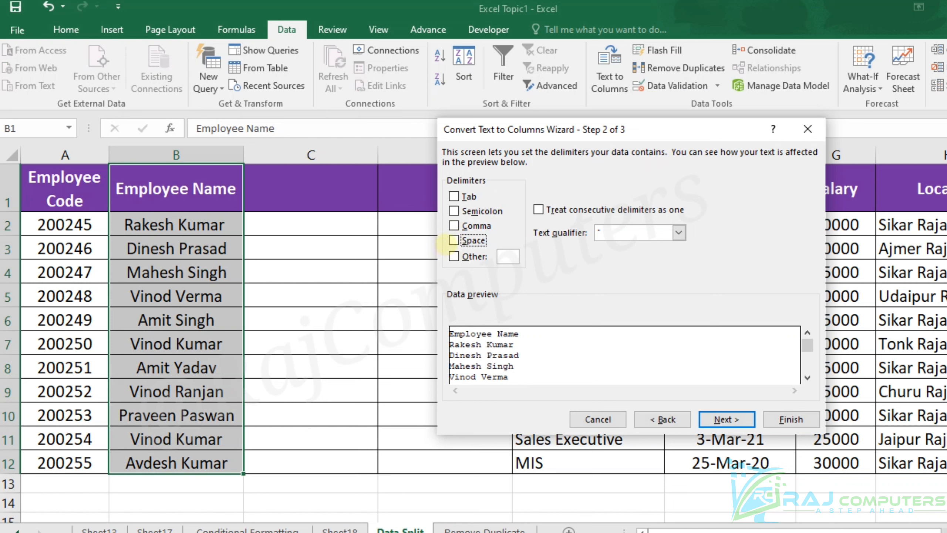
left_click(453, 240)
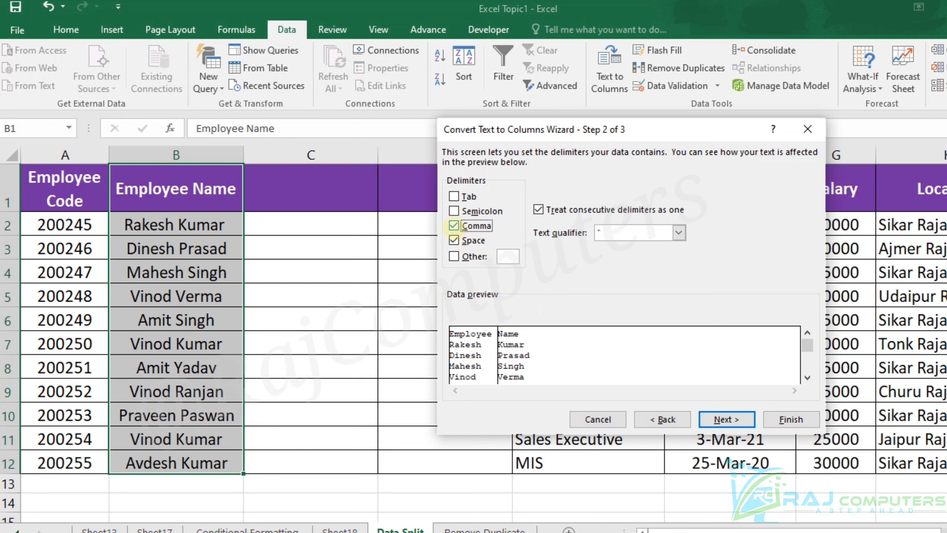
left_click(454, 226)
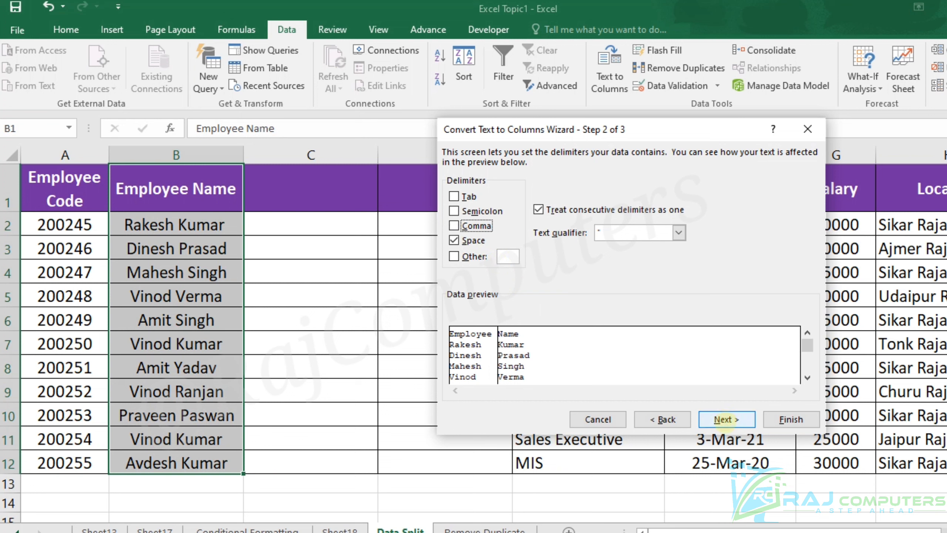
left_click(723, 419)
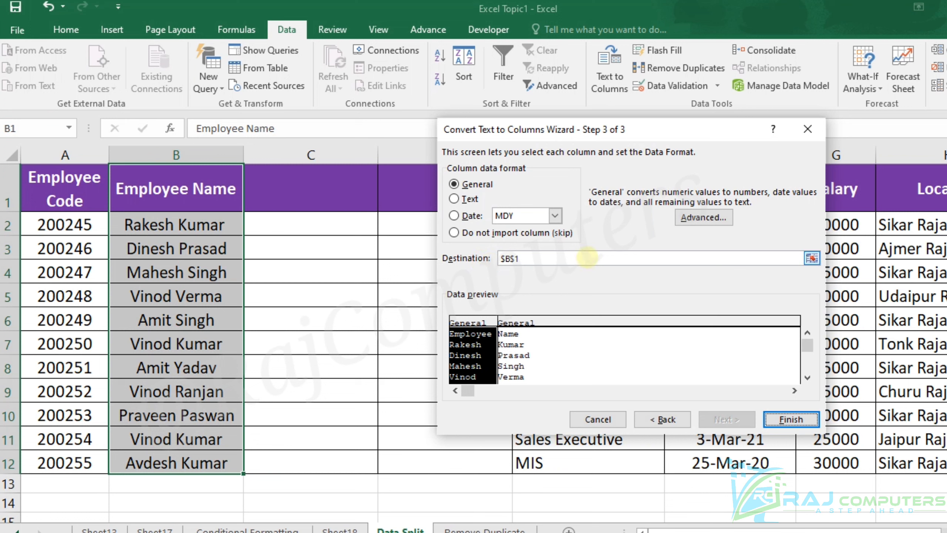
Step: Output the split names with C2:D2 as the destination and General column format, replacing the existing data
left_click(812, 258)
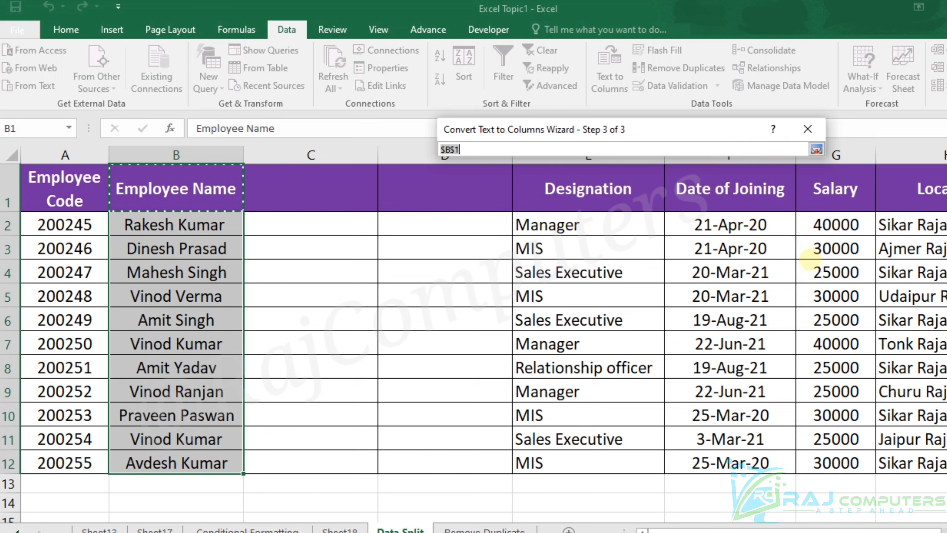
left_click(287, 226)
left_click_drag(349, 226, 426, 222)
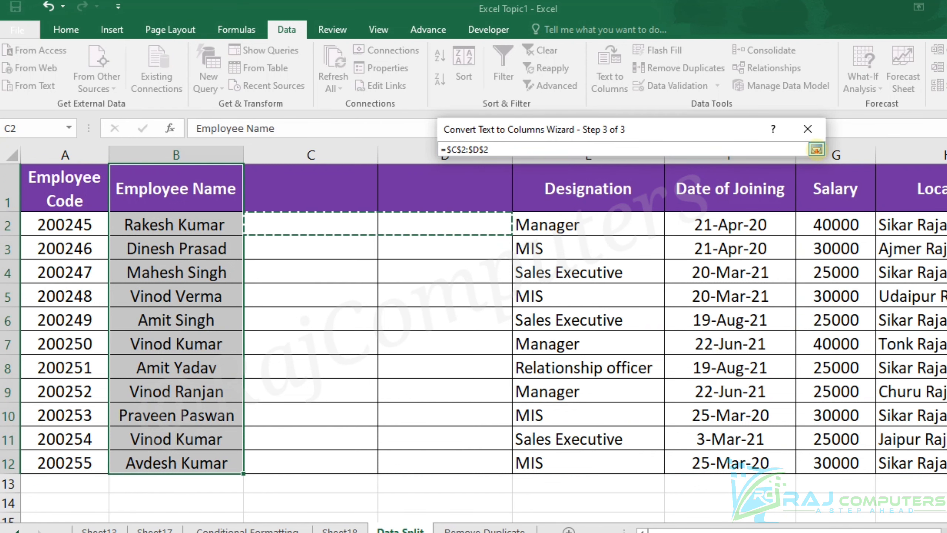
left_click(817, 148)
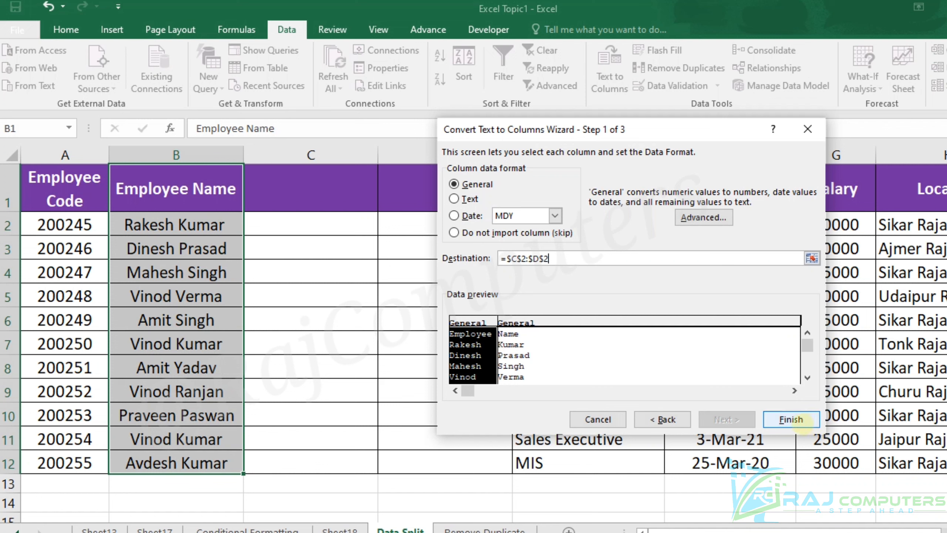
left_click(791, 419)
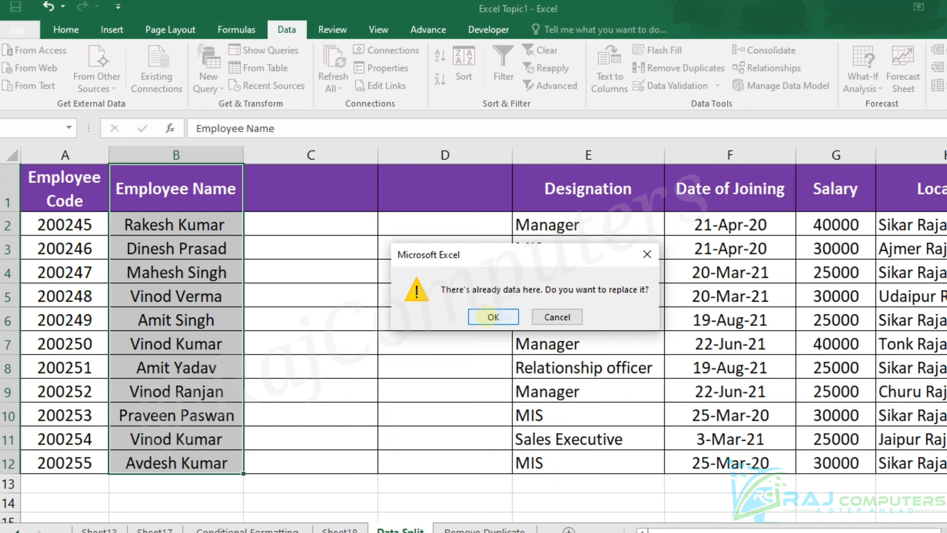
left_click(487, 317)
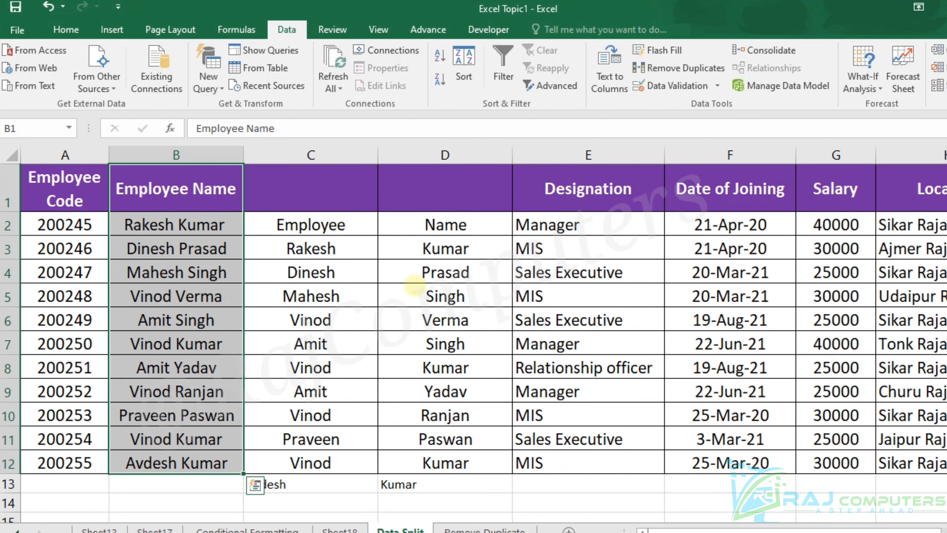
Step: Undo the Text to Columns split of the employee names
scroll(422, 299, "down", 2)
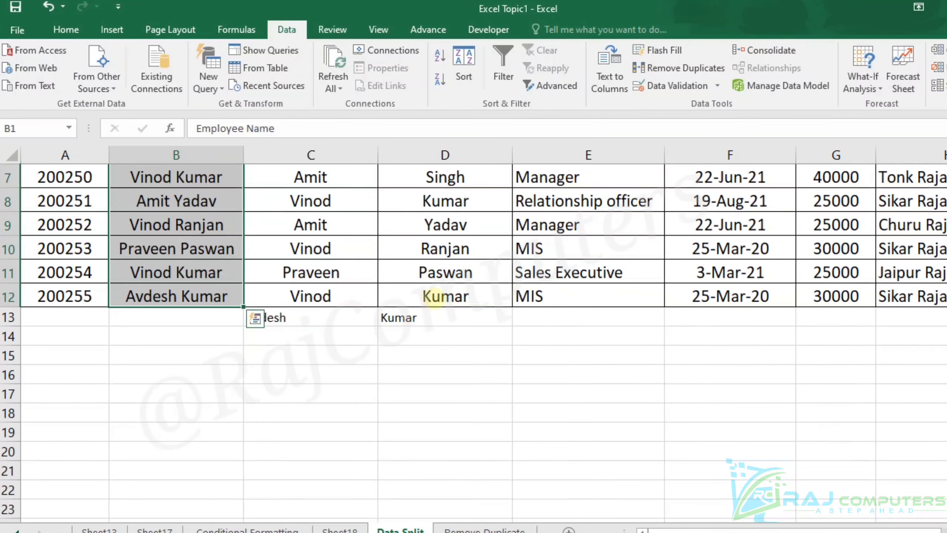
scroll(435, 292, "up", 2)
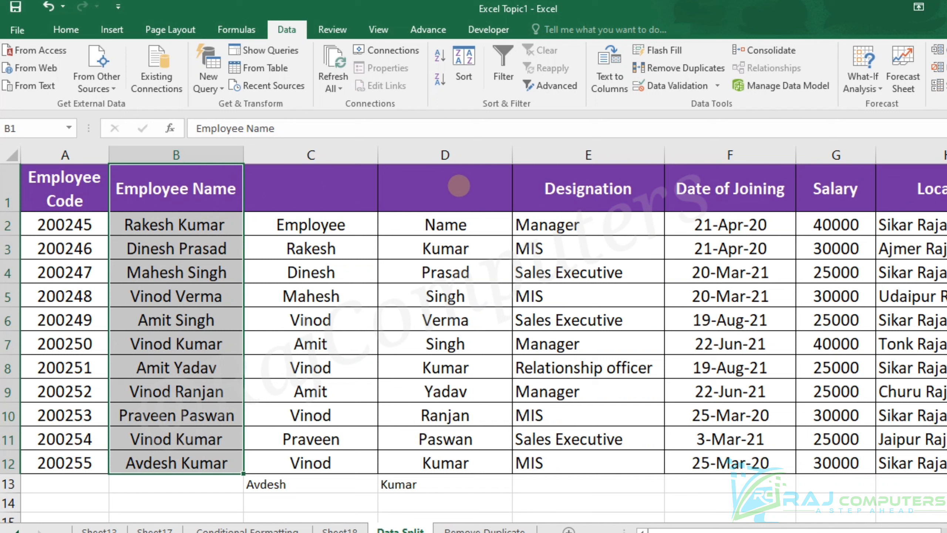
key("ctrl+z")
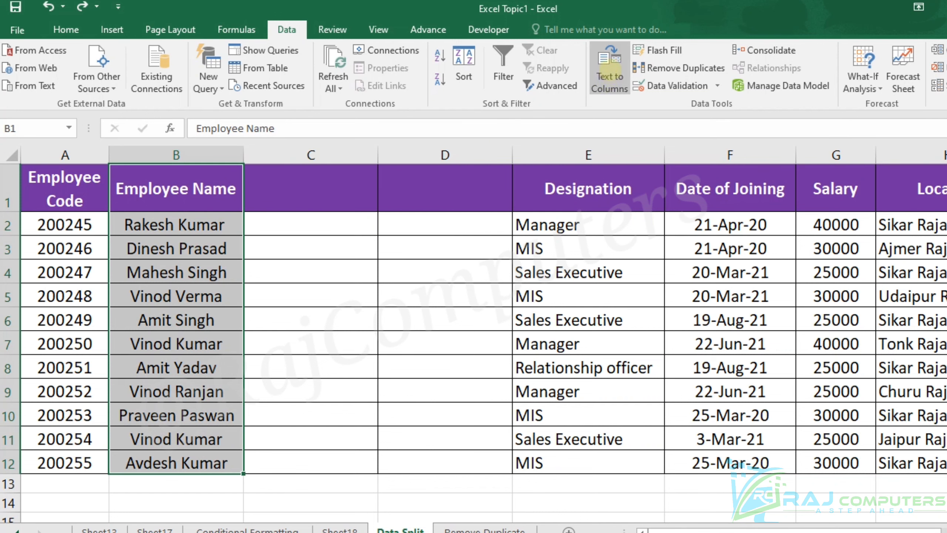
Step: Split B1:B12 with Text to Columns, delimited by Space, with C1:D1 as the destination and General format, replacing existing data
left_click(608, 76)
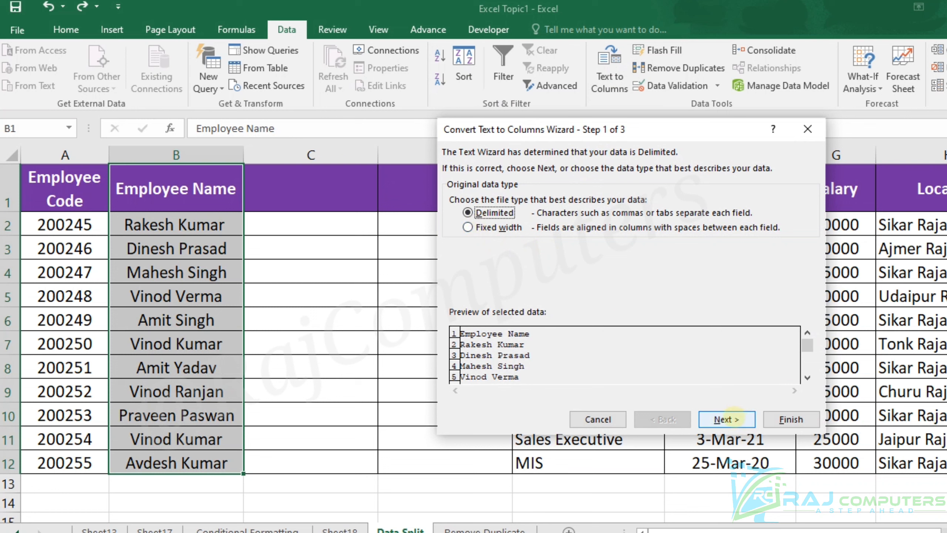
left_click(727, 419)
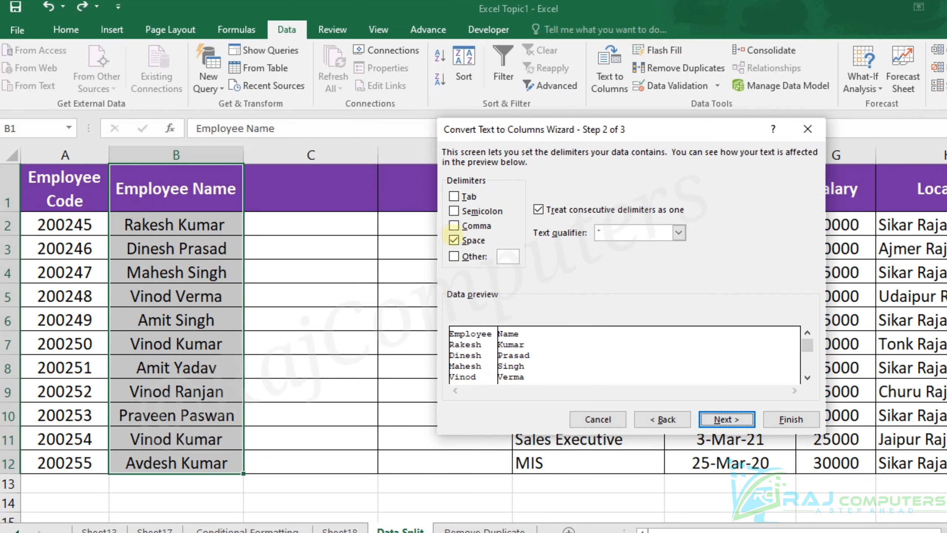
left_click(726, 418)
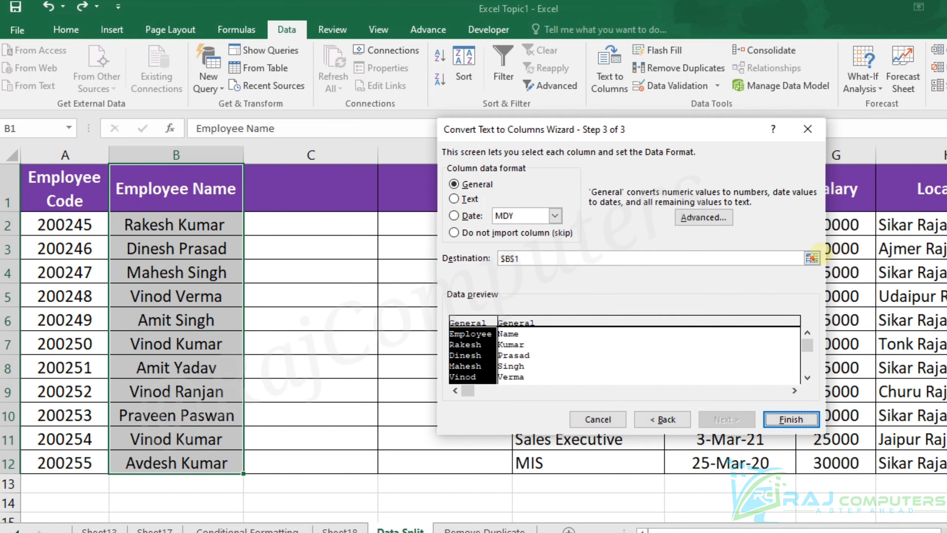
left_click(812, 257)
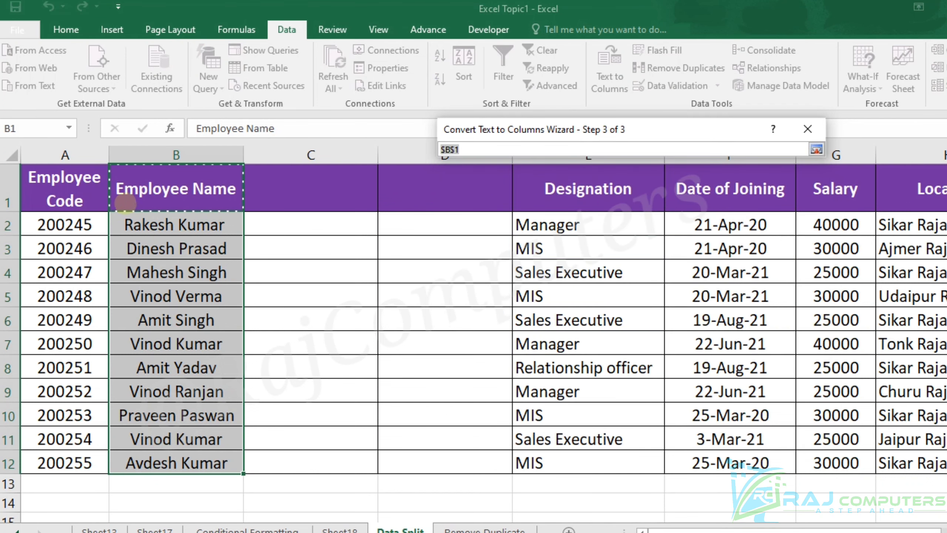
left_click_drag(285, 193, 433, 192)
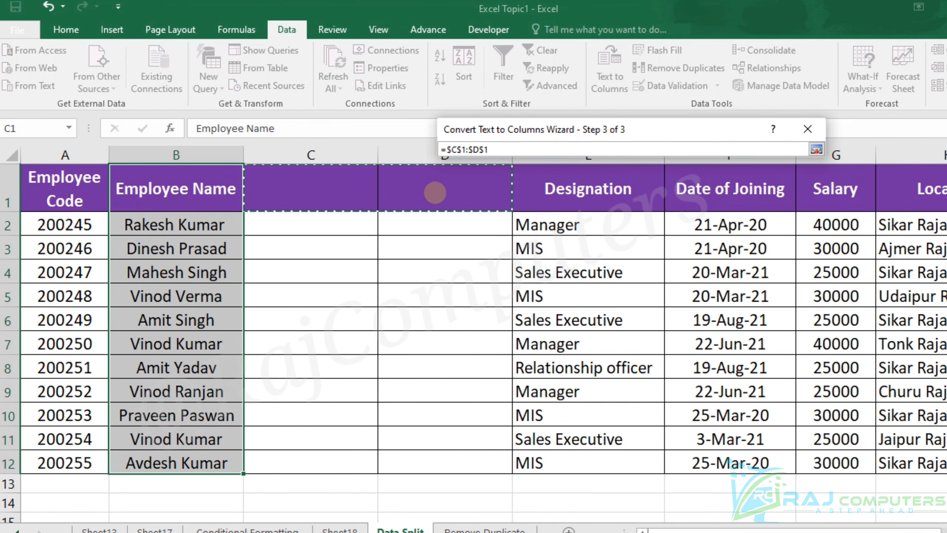
left_click(816, 150)
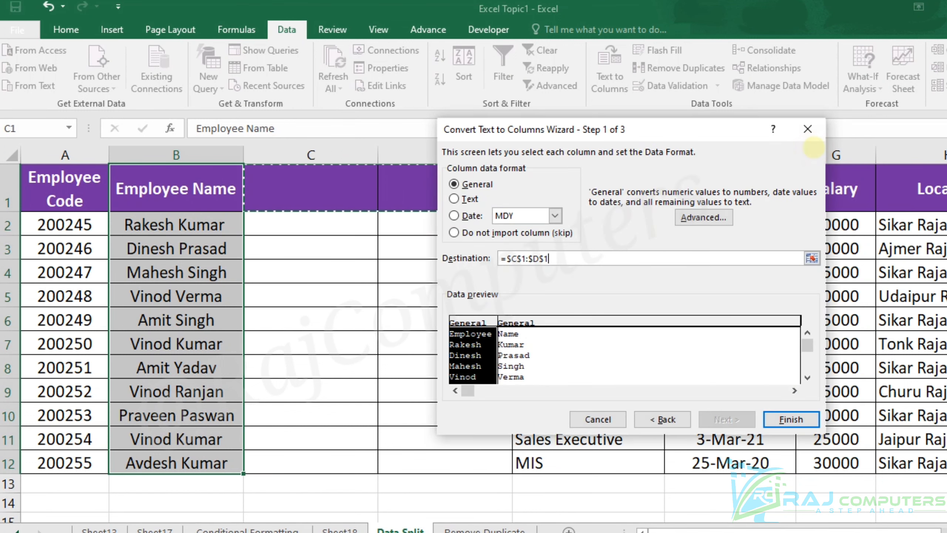
left_click(793, 419)
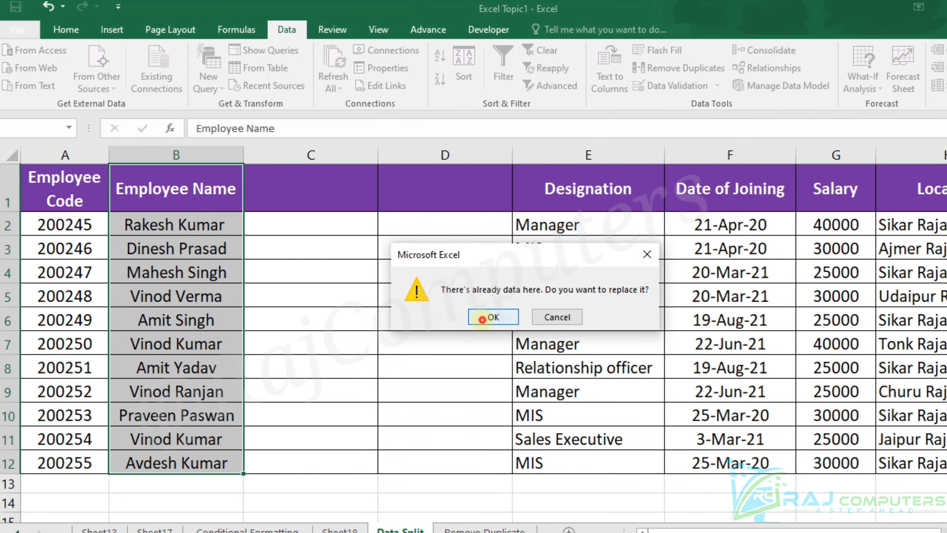
left_click(479, 318)
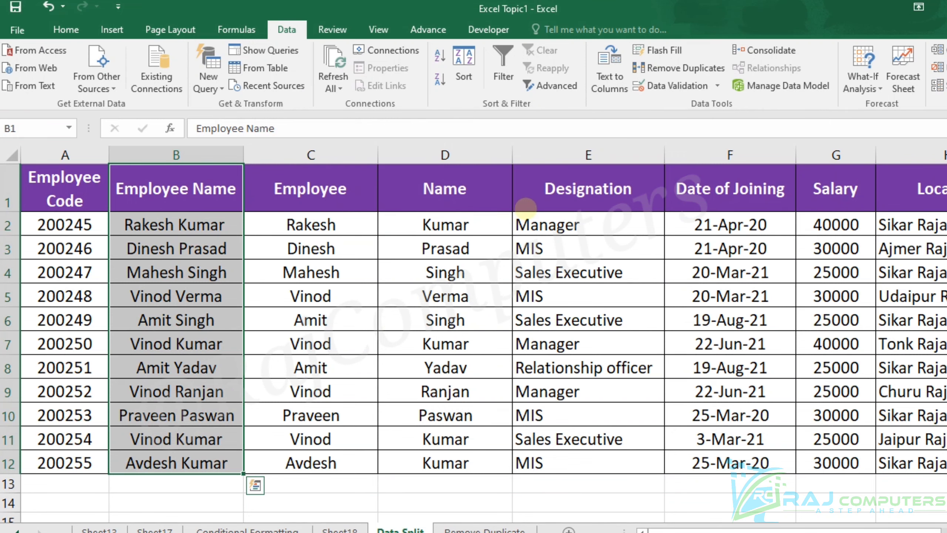
Step: Rename the headers of the two split name columns in C1 and D1 as First Name and Last Name
left_click(320, 194)
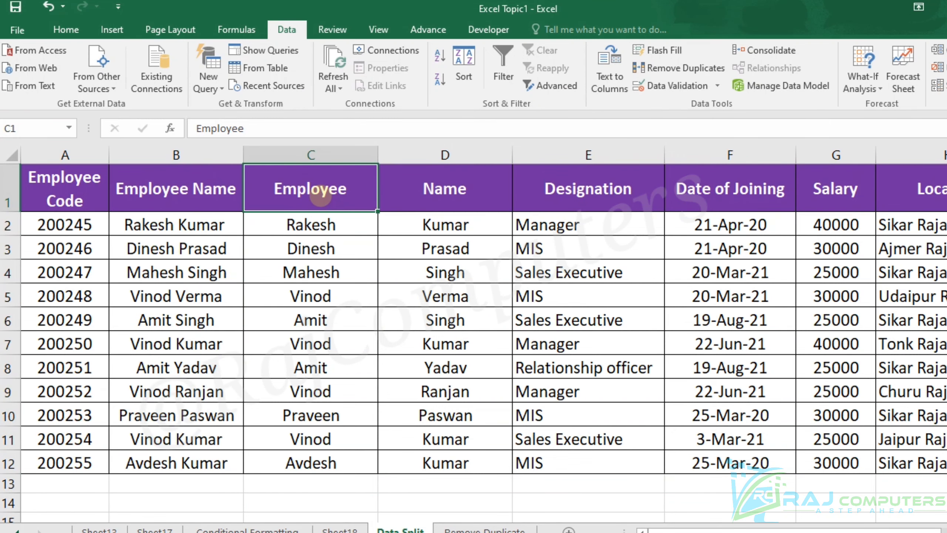
double_click(320, 197)
type("Fir")
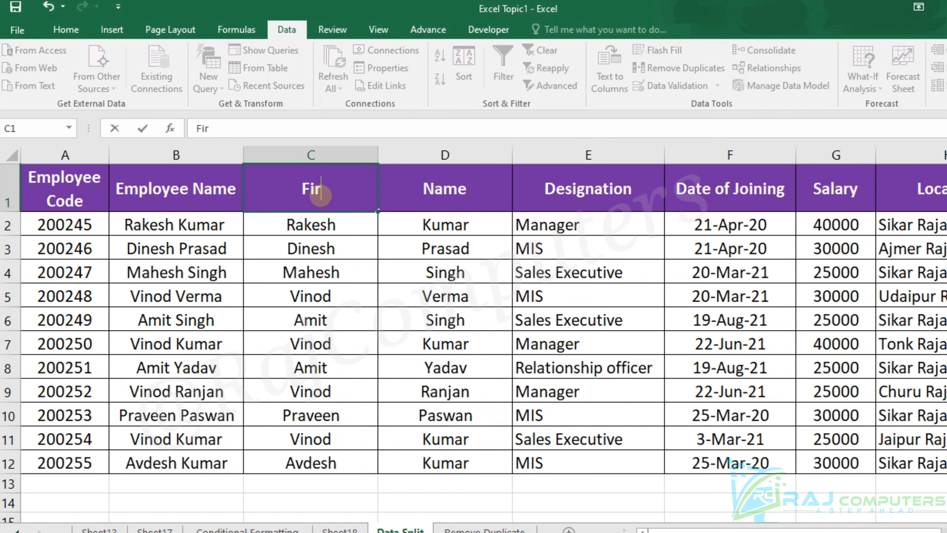
type("st Name")
key("Tab")
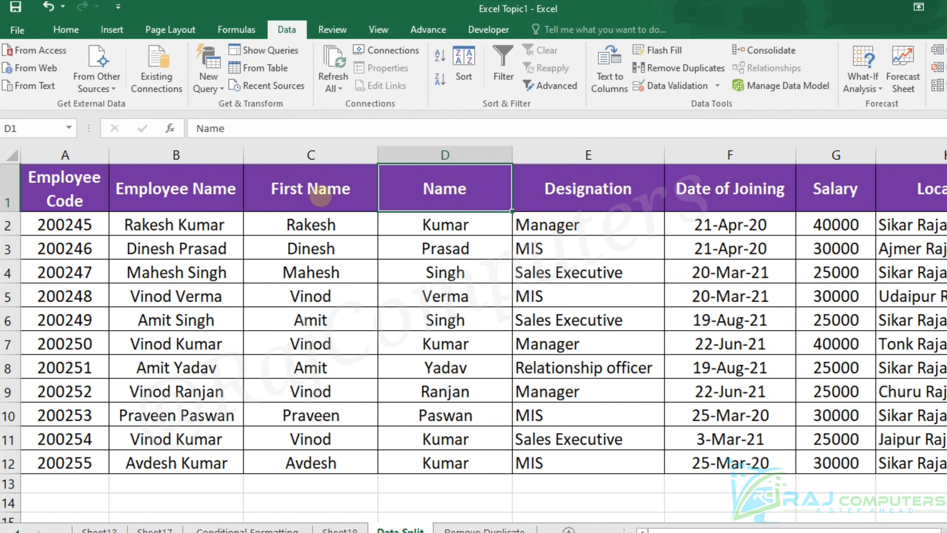
type("Last")
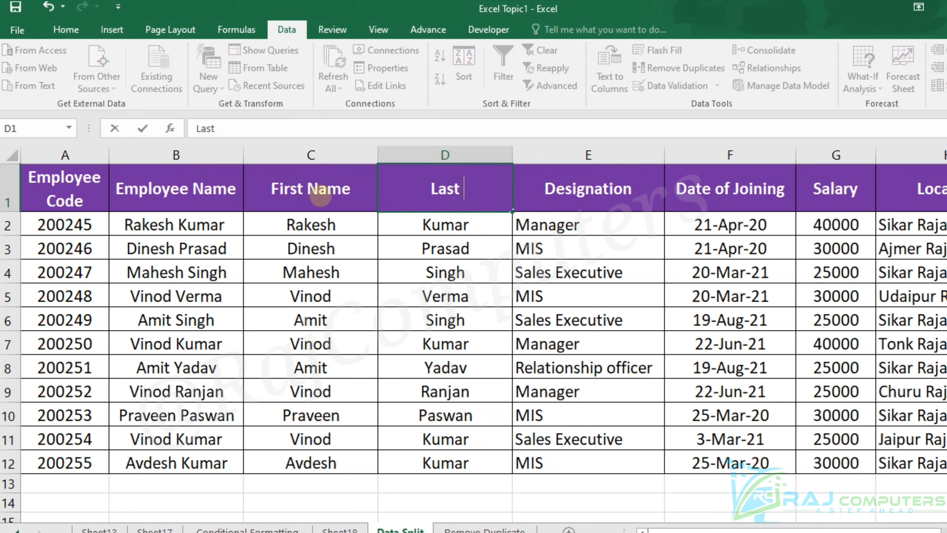
type(" Name")
key("Tab")
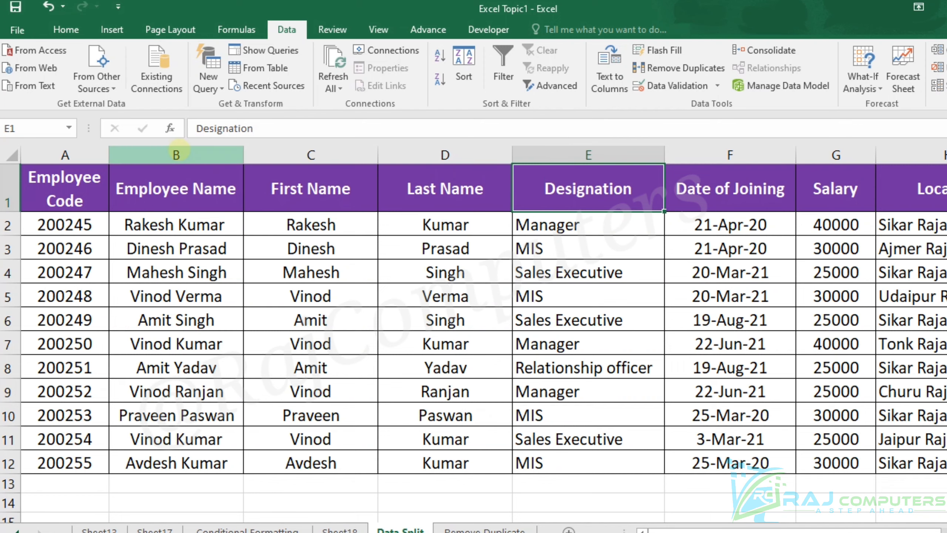
Step: Delete the original Employee Name column
left_click(179, 150)
right_click(179, 151)
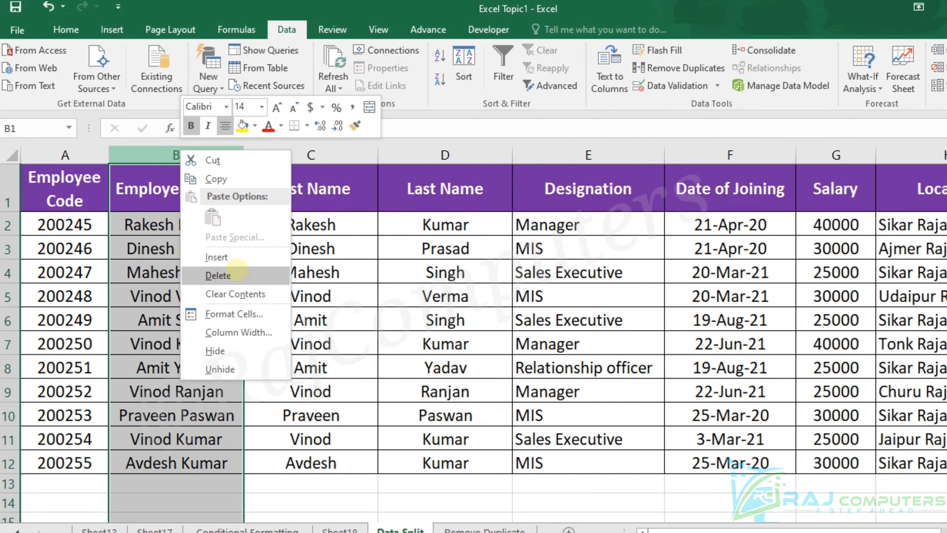
left_click(237, 270)
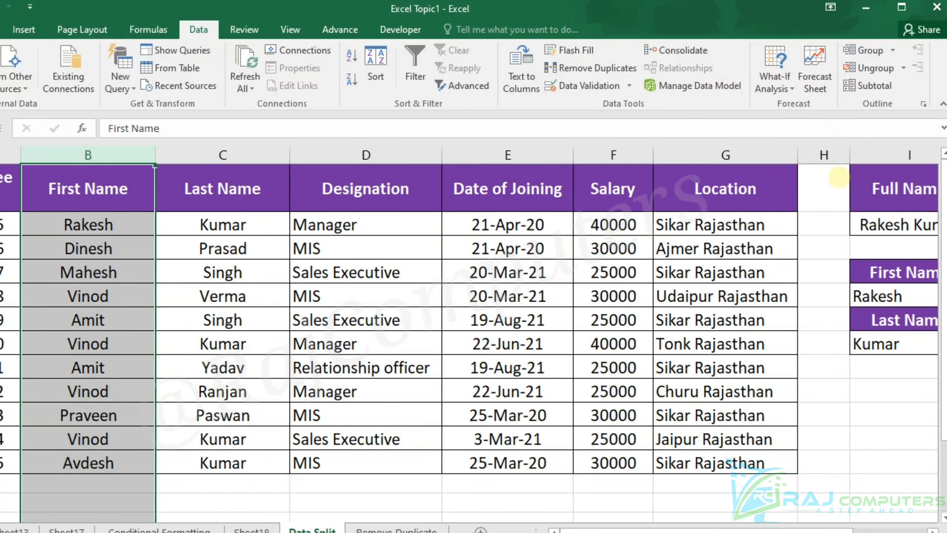
Step: Insert a blank column directly after the Location column
right_click(825, 157)
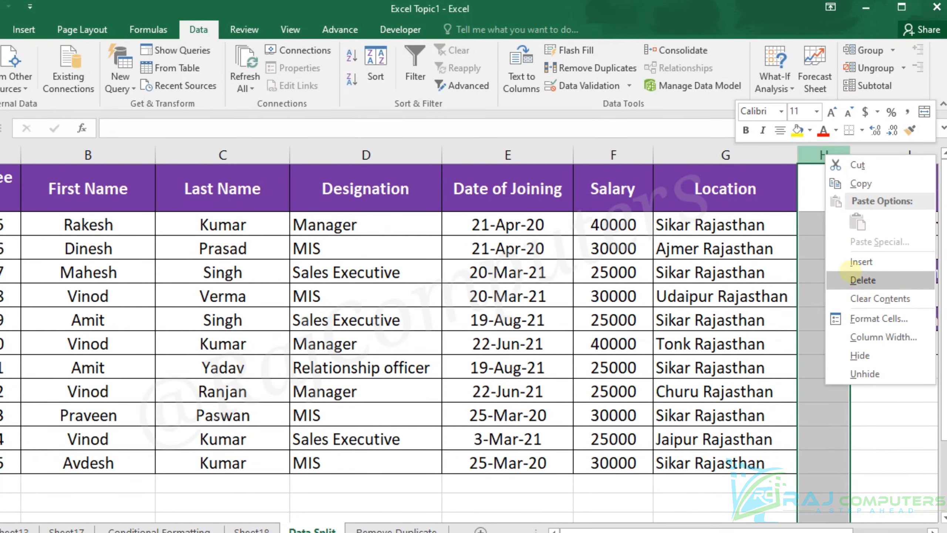
left_click(848, 262)
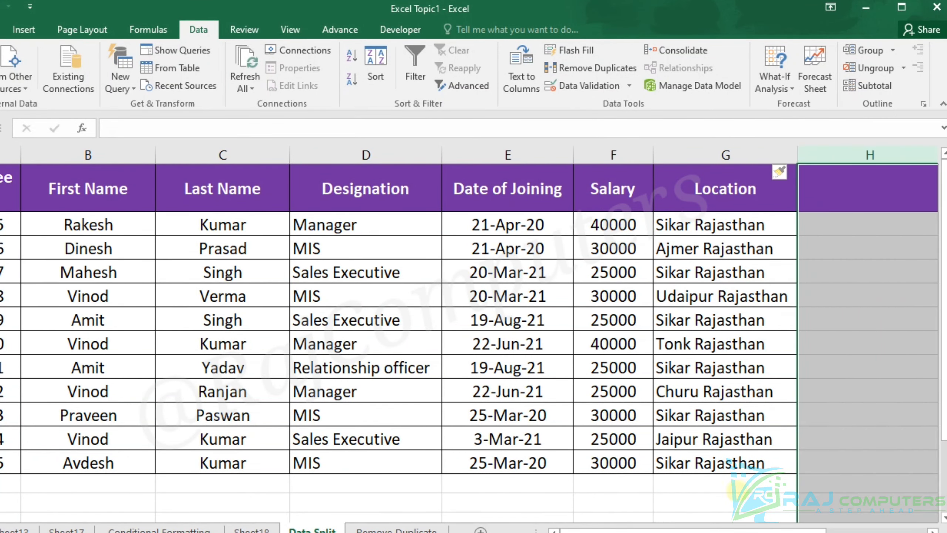
left_click_drag(688, 531, 733, 530)
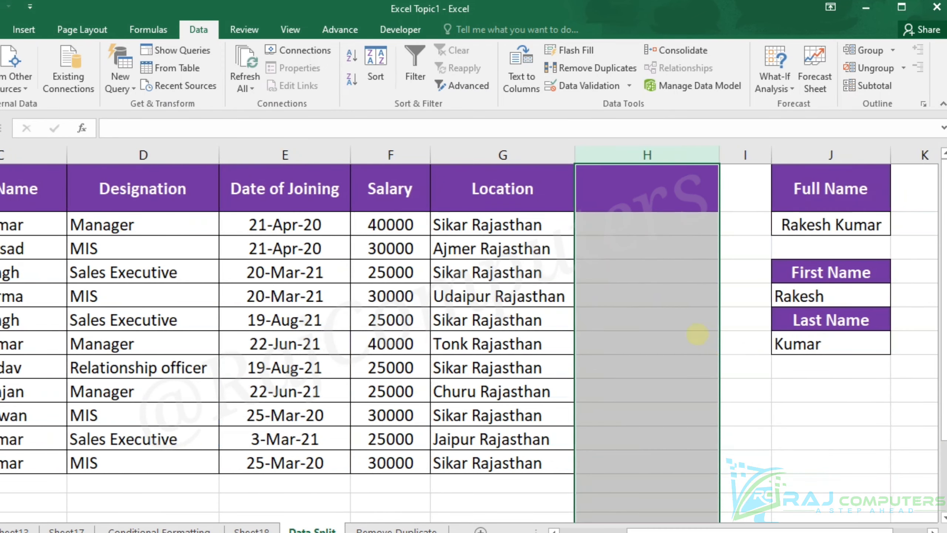
left_click(655, 228)
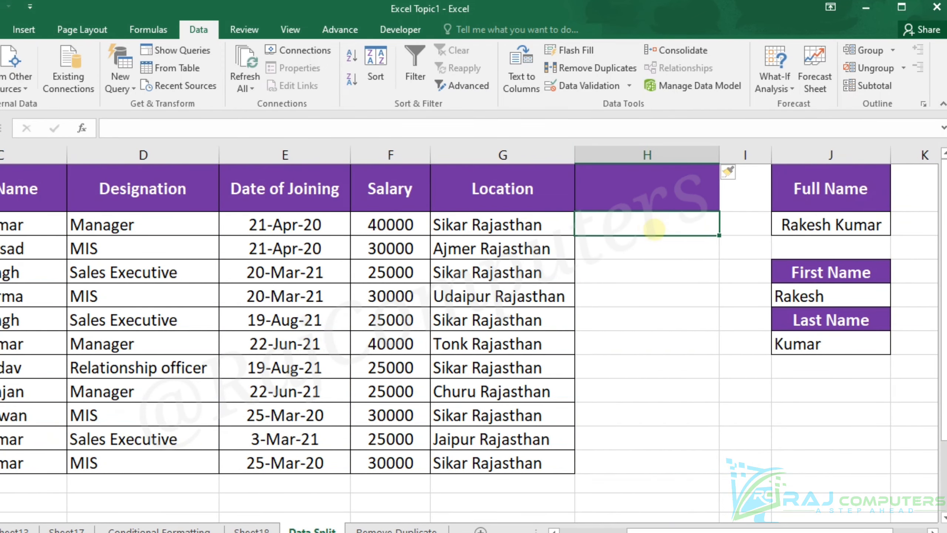
Step: Start a Text to Columns split of the Location values in G2:G12 as Fixed width data
left_click_drag(498, 221, 535, 462)
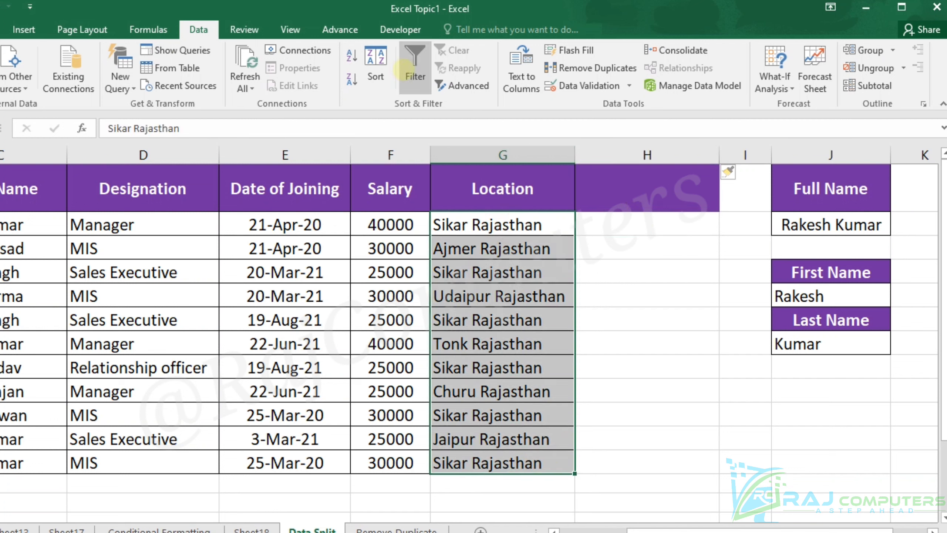
left_click(525, 70)
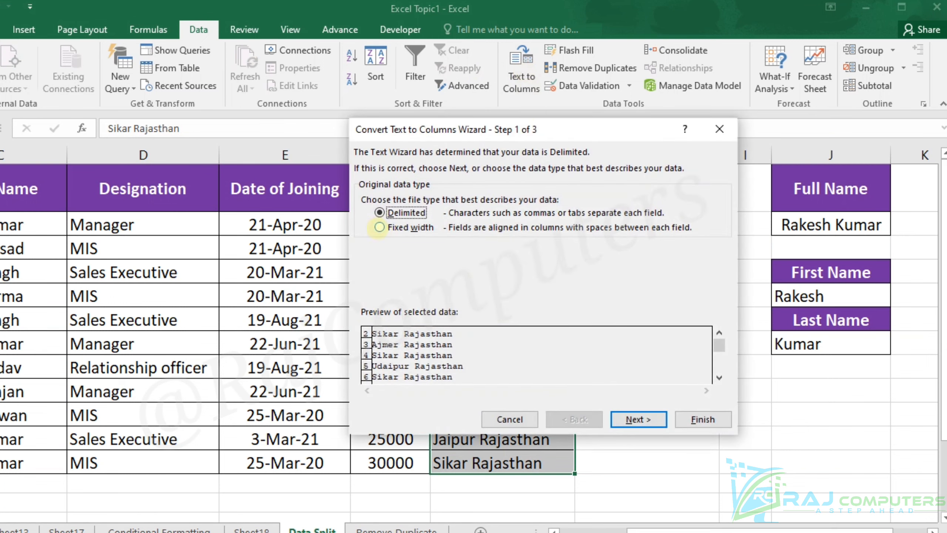
left_click(379, 227)
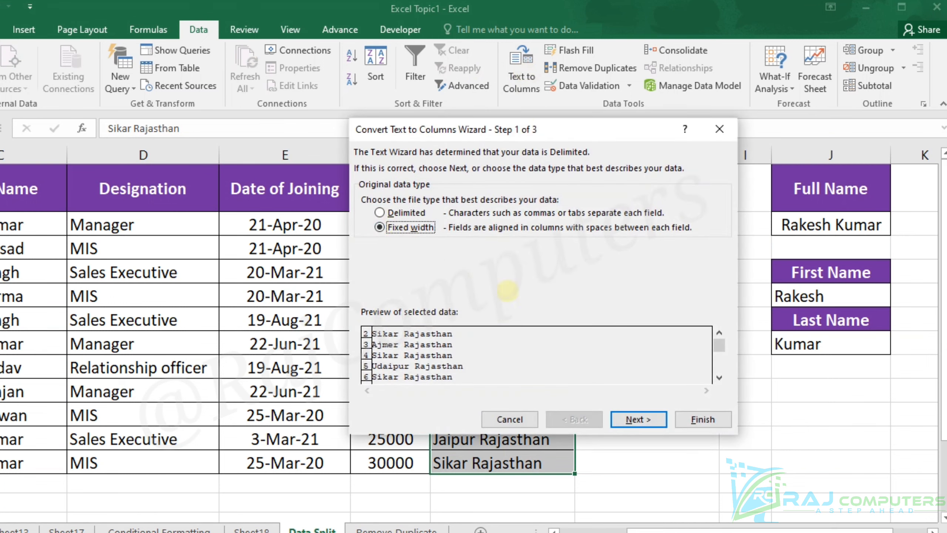
left_click(628, 417)
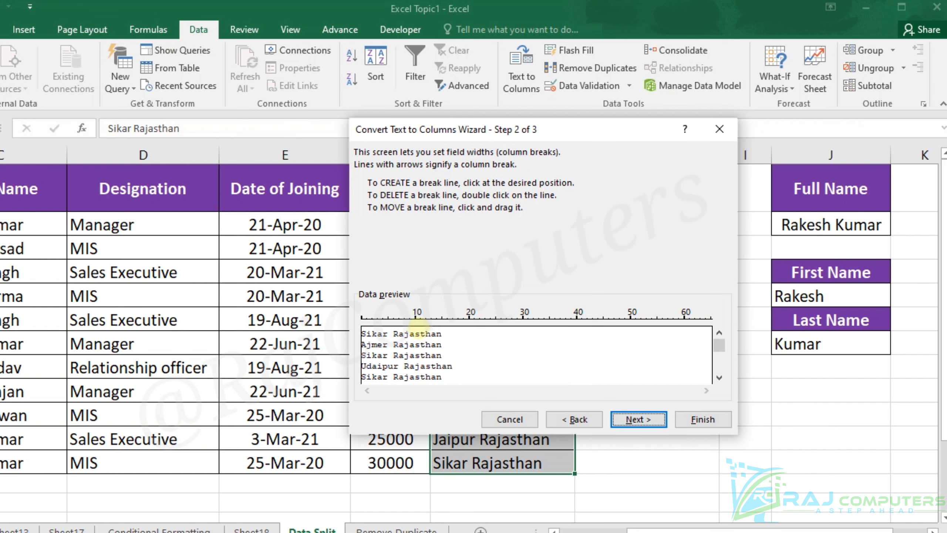
Step: Place a single column break at character position 6 of the location text and accept it
left_click(417, 314)
left_click_drag(414, 313, 393, 314)
left_click_drag(393, 322, 410, 323)
left_click_drag(426, 322, 393, 321)
left_click(639, 419)
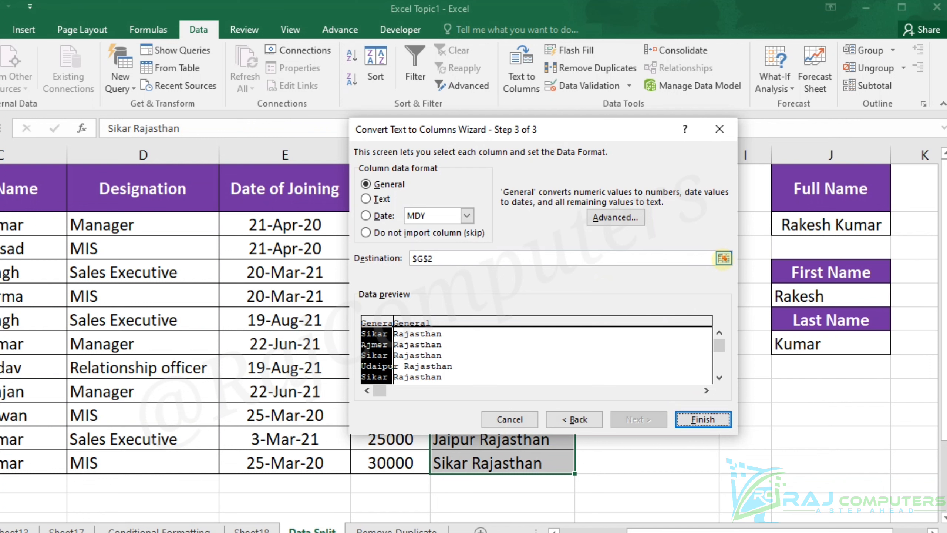
Step: Output the fixed-width location split with H2 as the destination and General column format
left_click(723, 257)
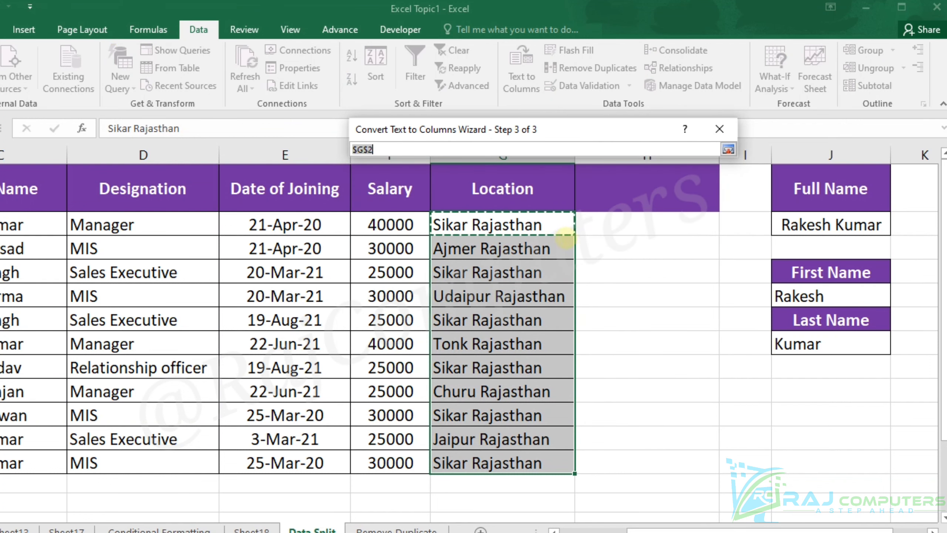
left_click(615, 223)
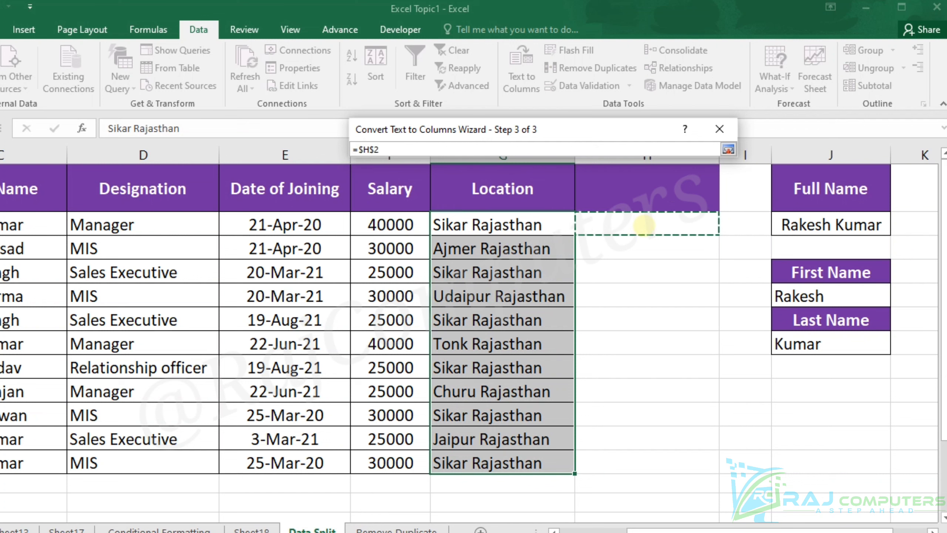
left_click(729, 149)
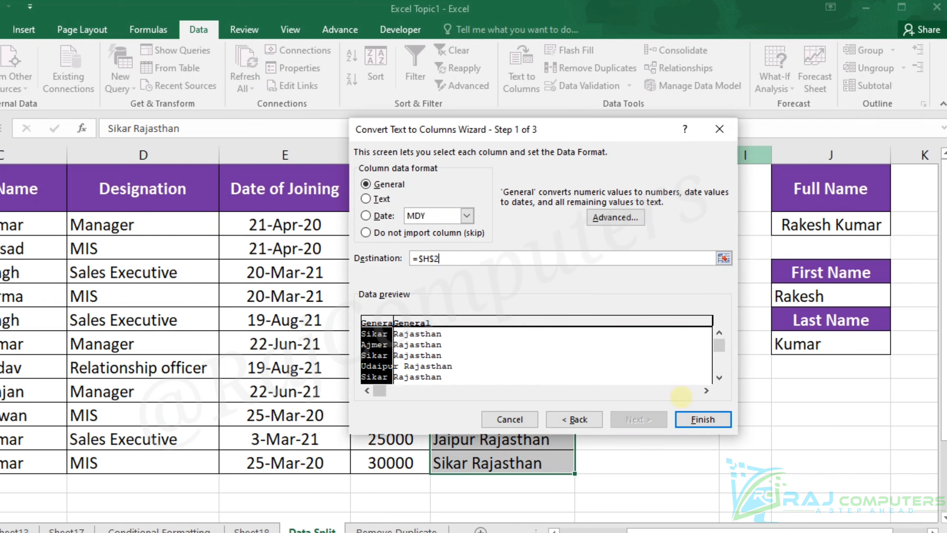
left_click(700, 420)
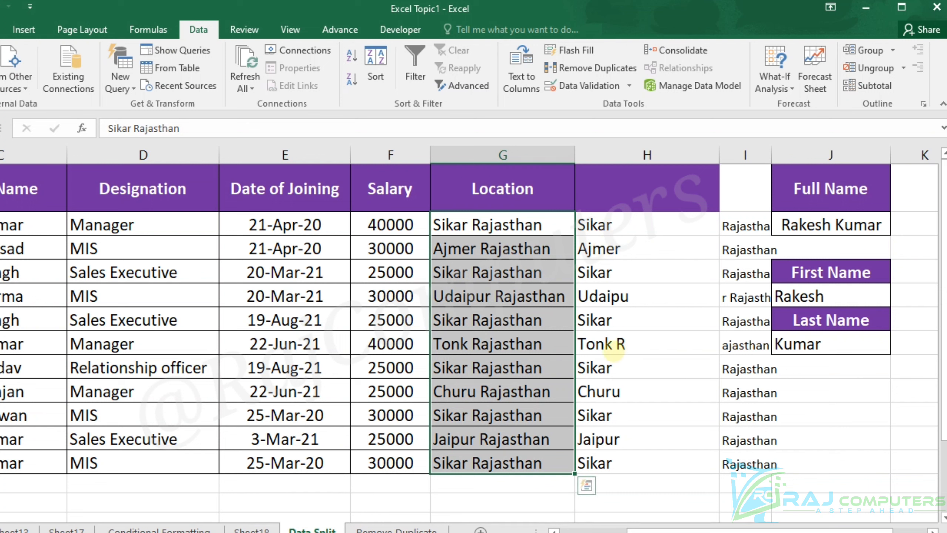
left_click(617, 345)
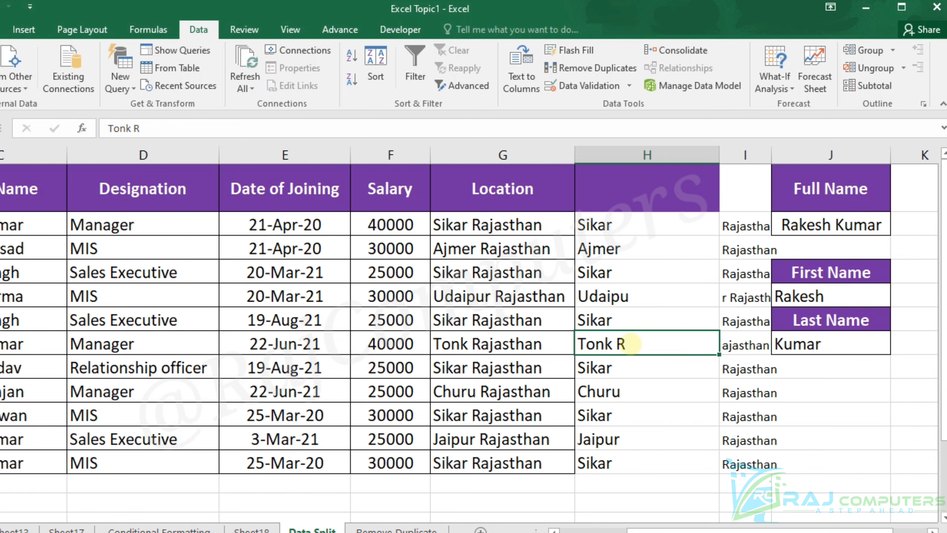
left_click_drag(686, 530, 616, 529)
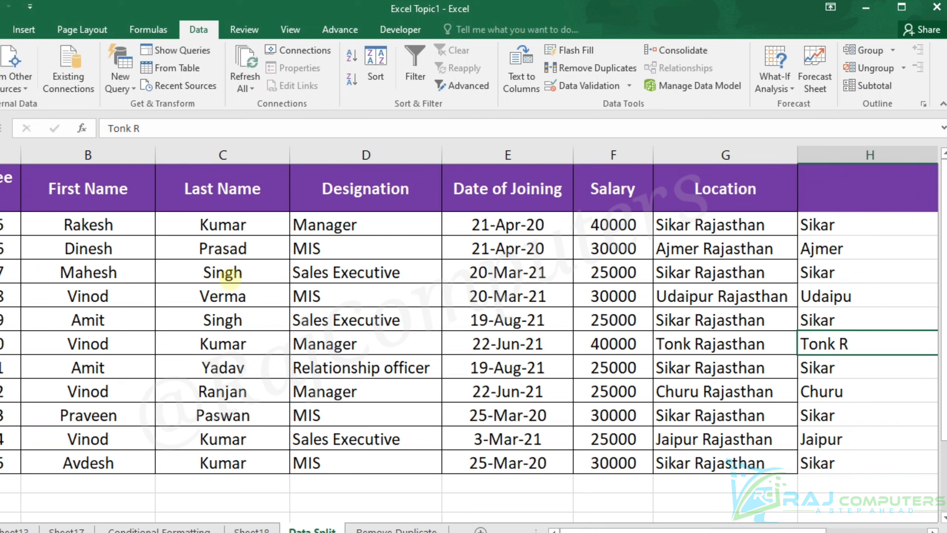
left_click_drag(683, 529, 779, 529)
left_click(521, 69)
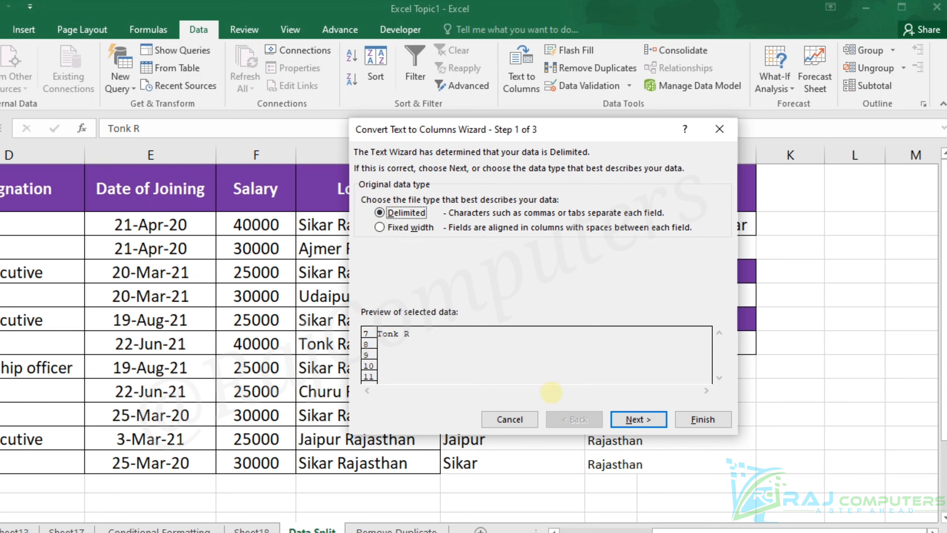
left_click(504, 420)
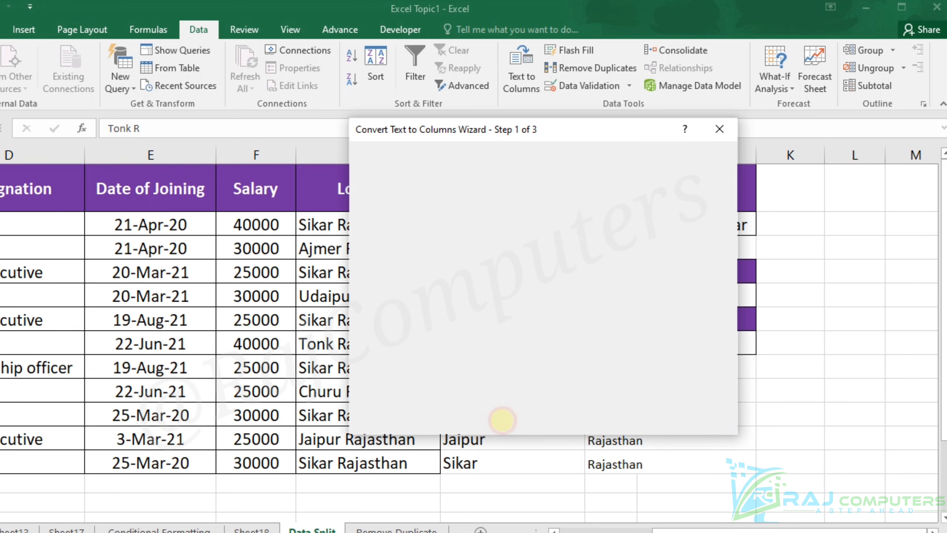
left_click(719, 129)
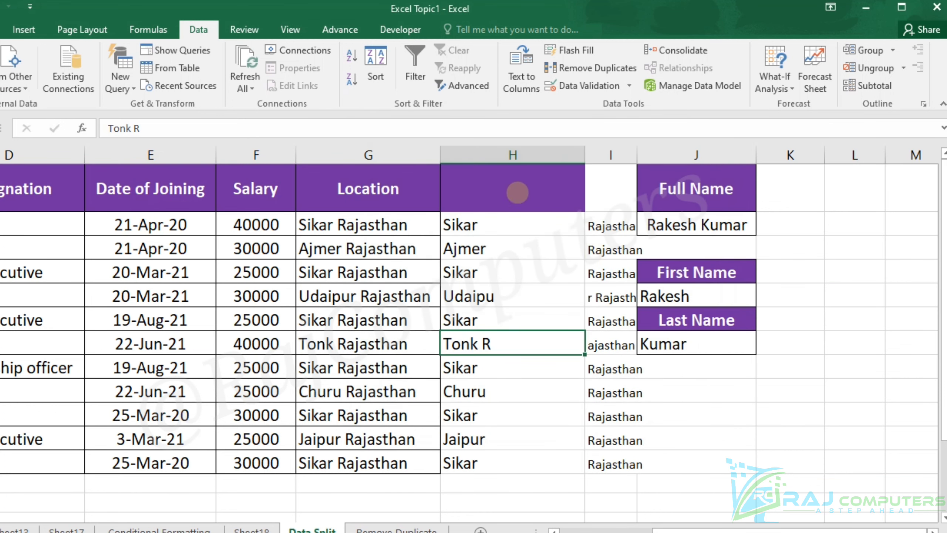
Step: Delete columns H and I containing the fixed-width location split
left_click(480, 152)
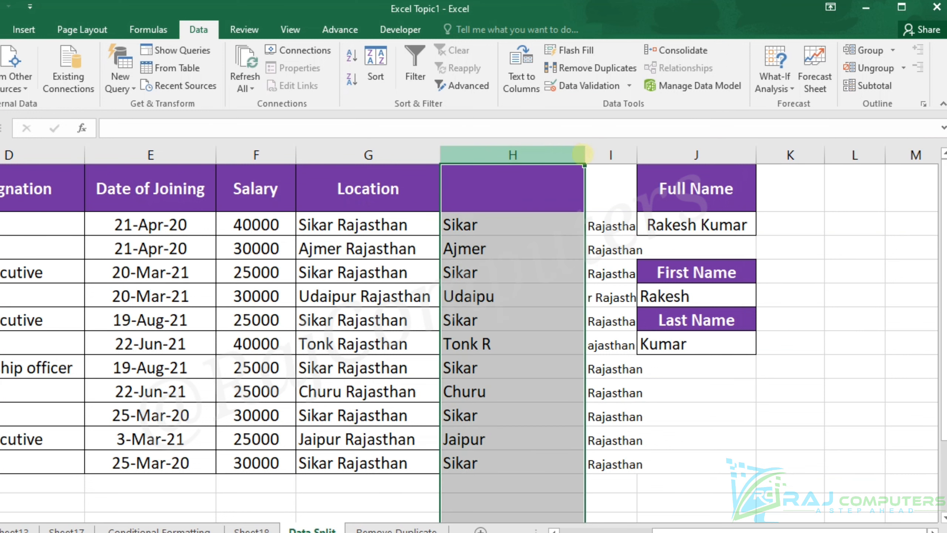
left_click_drag(580, 154, 612, 154)
right_click(555, 157)
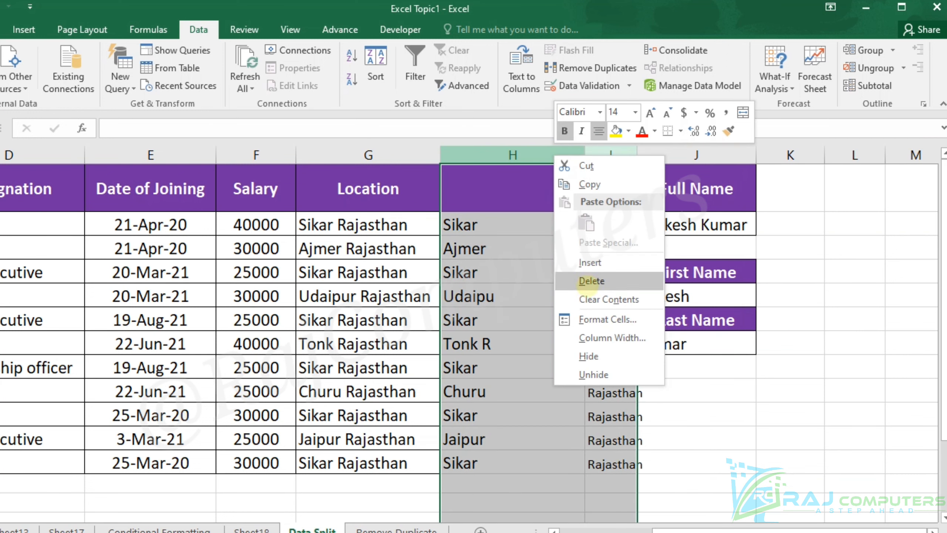
left_click(591, 281)
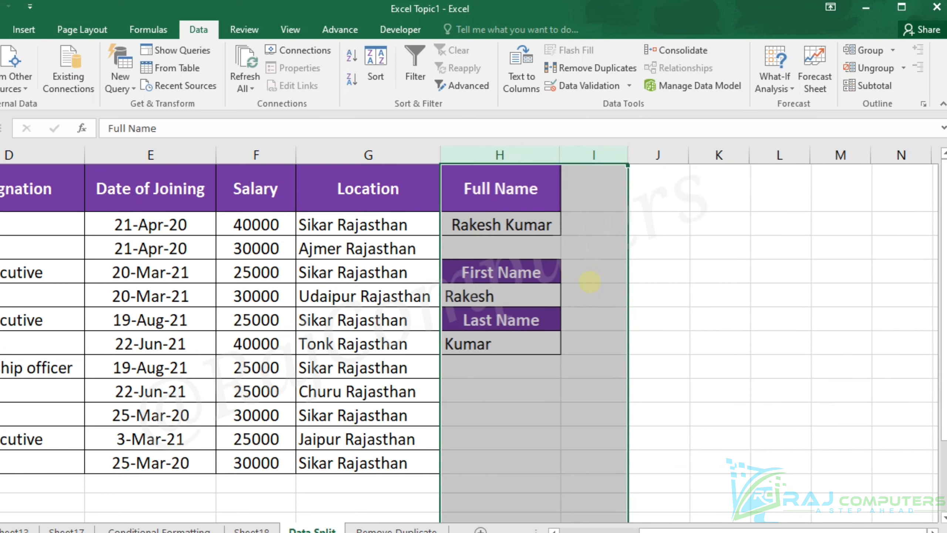
left_click(696, 339)
Step: Insert two blank columns directly after the Location column
left_click(492, 150)
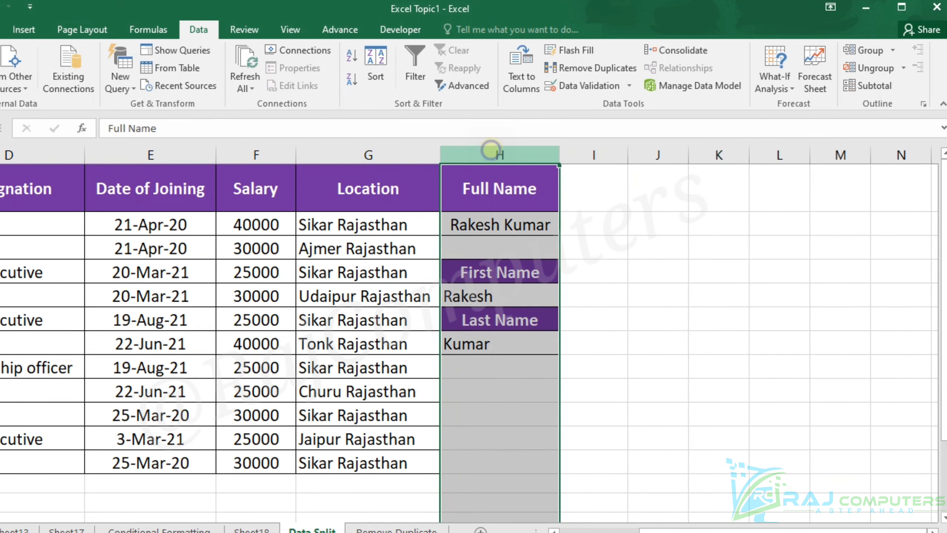
right_click(492, 150)
left_click(528, 259)
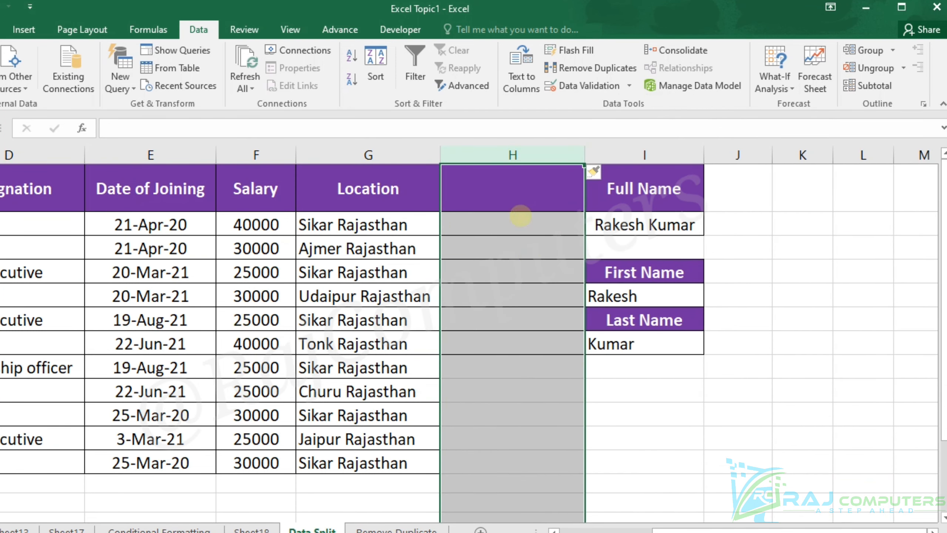
right_click(500, 155)
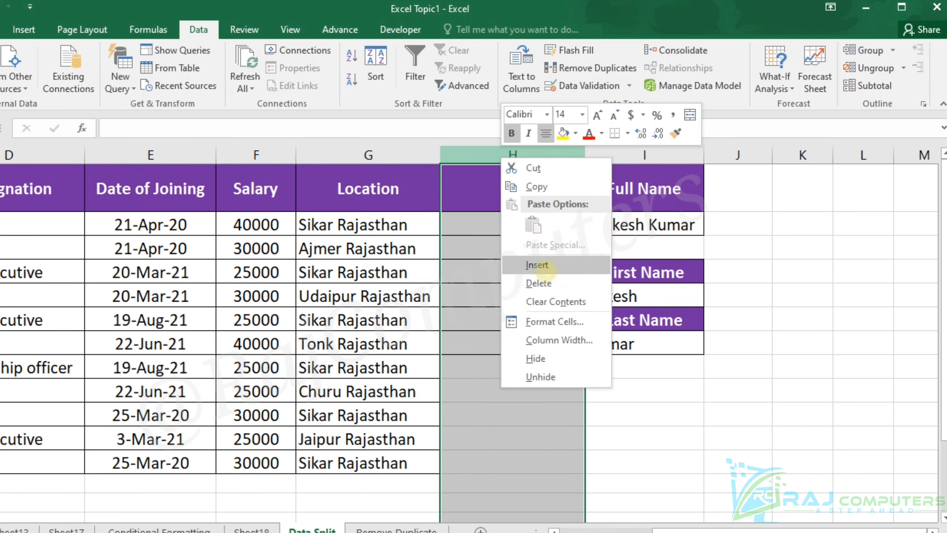
left_click(537, 264)
left_click(667, 386)
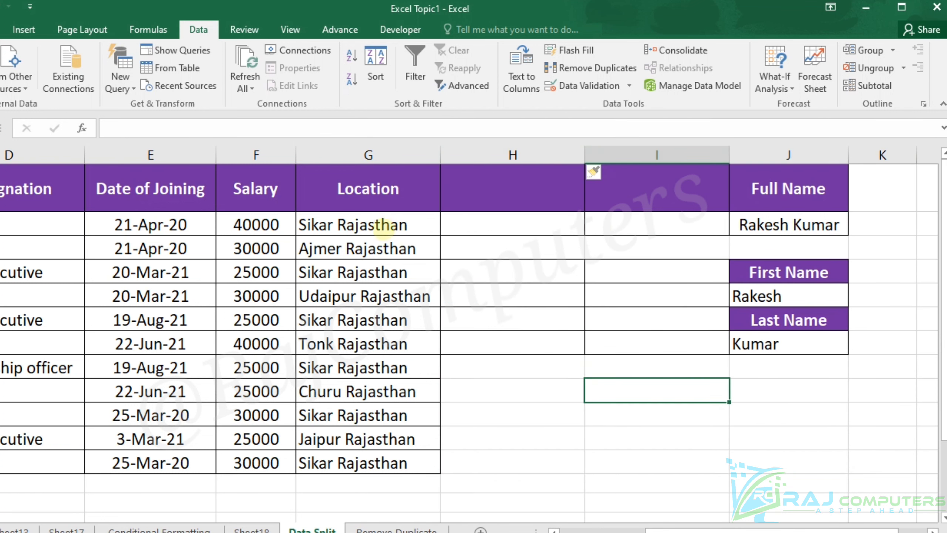
Step: Add a comma directly before "Rajasthan" in the location cells G2, G3 and G5
double_click(340, 224)
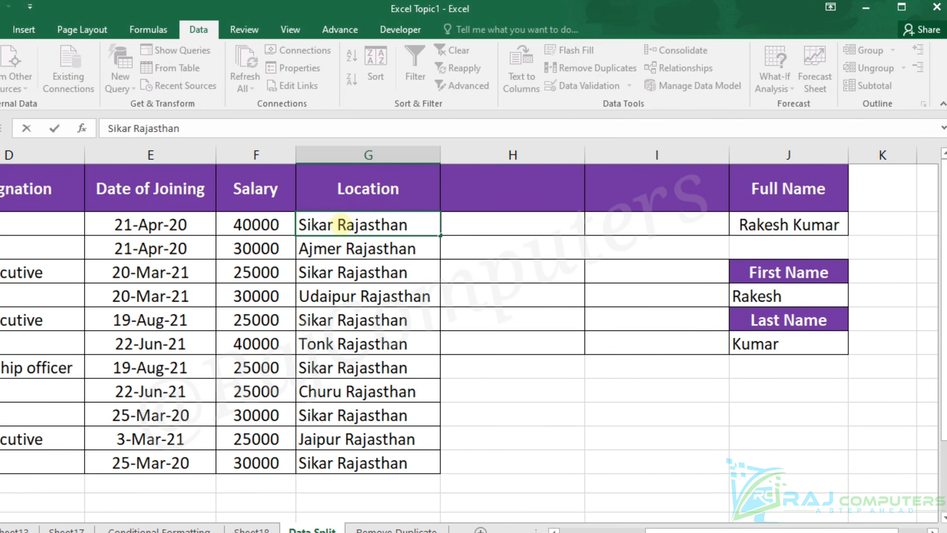
type(",")
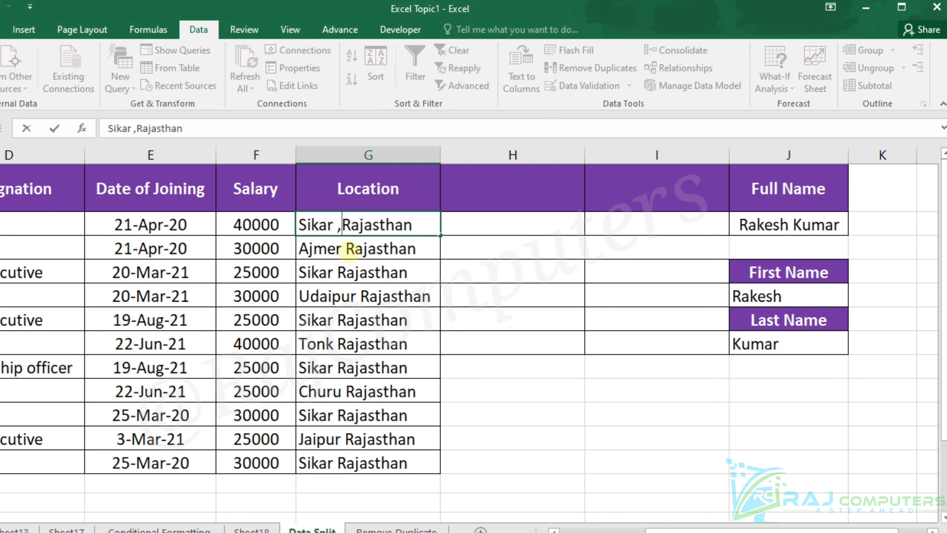
left_click(346, 249)
double_click(346, 250)
type(",")
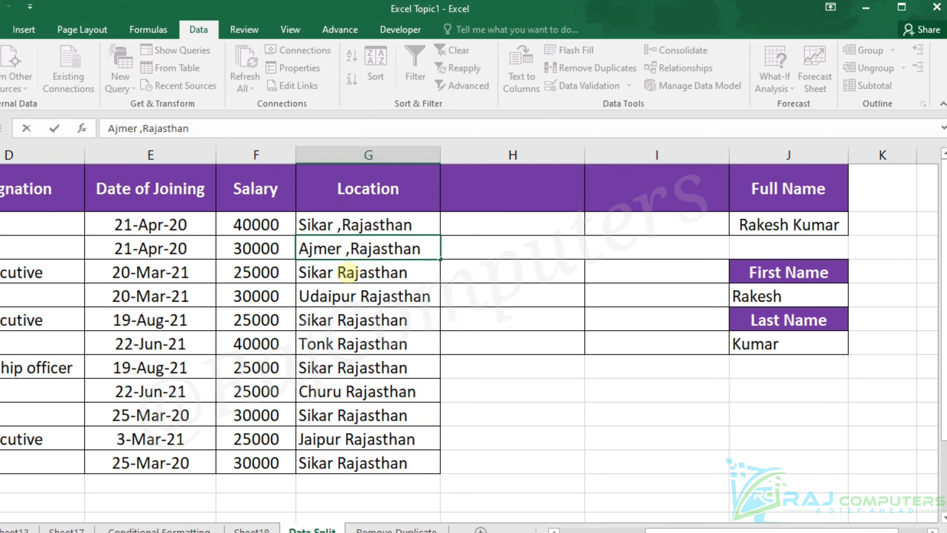
left_click(363, 296)
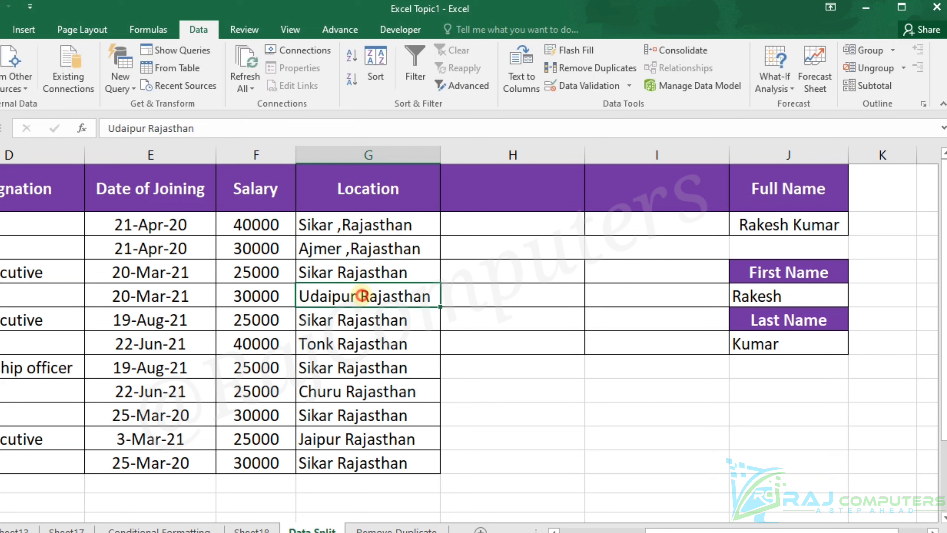
double_click(364, 296)
type(",")
left_click(513, 376)
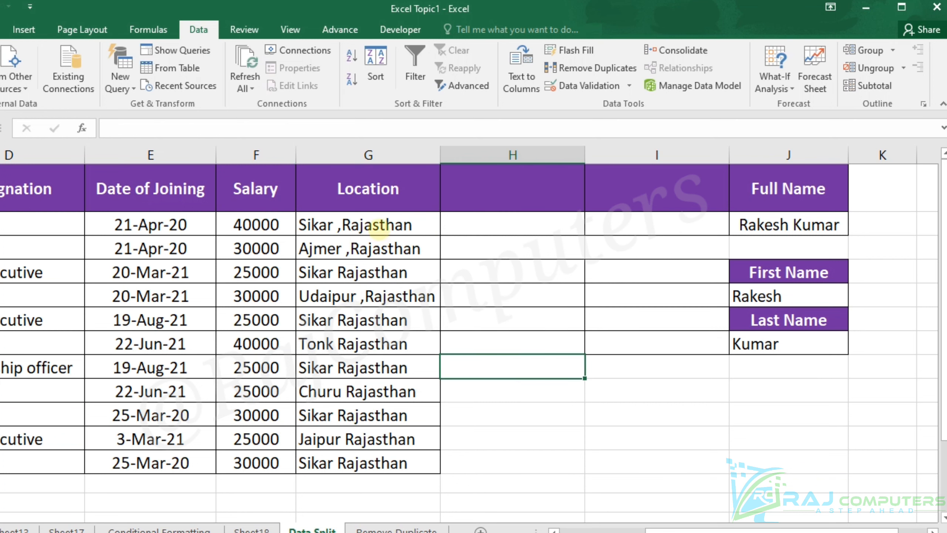
Step: Start a Delimited Text to Columns split of G2:G12, using both comma and space as delimiters
left_click_drag(375, 224, 391, 461)
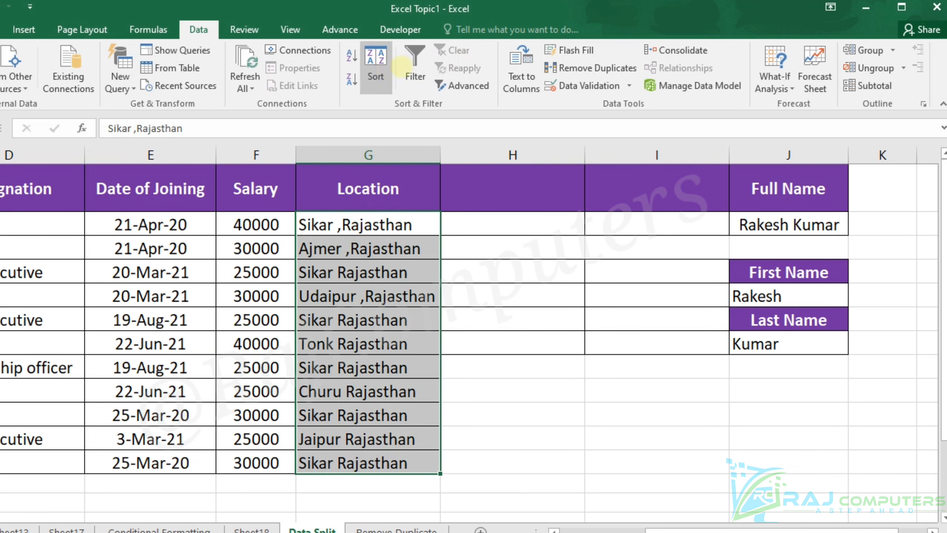
left_click(520, 66)
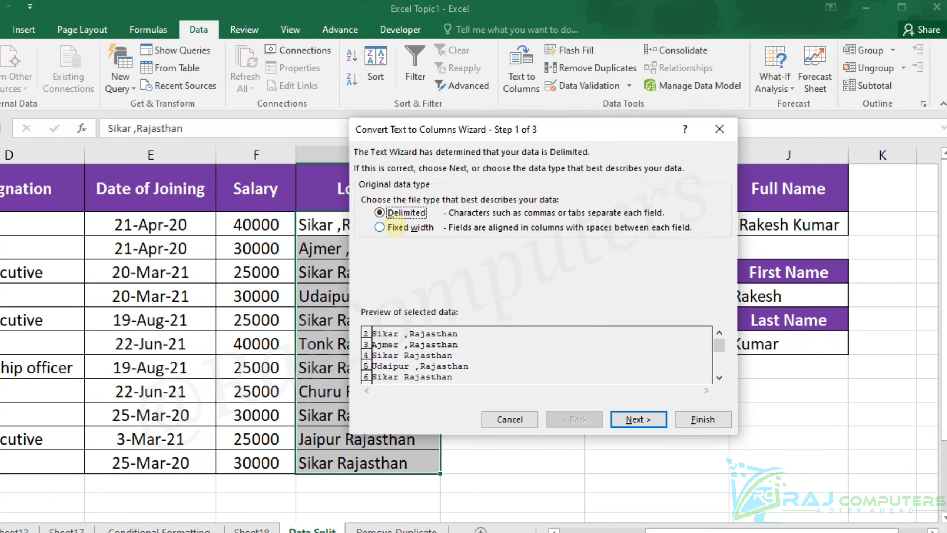
left_click(637, 419)
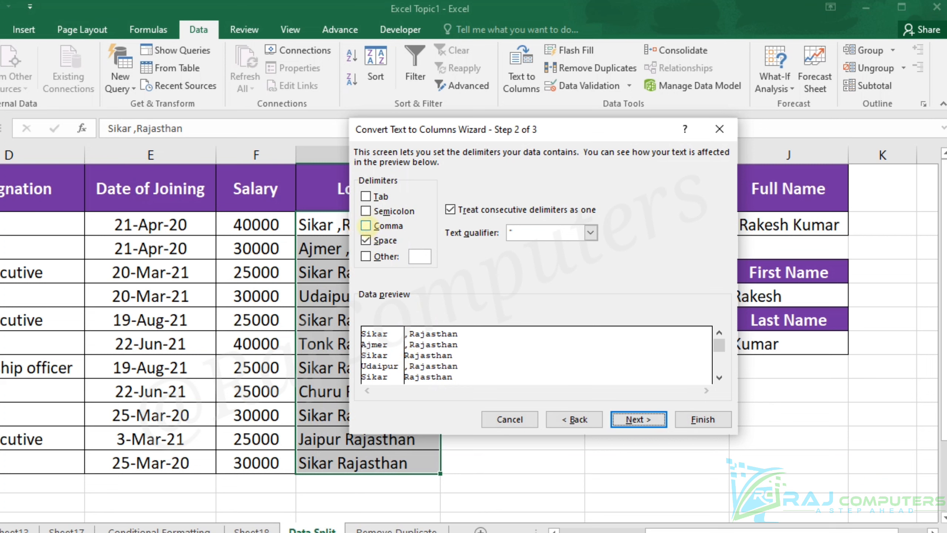
left_click(366, 225)
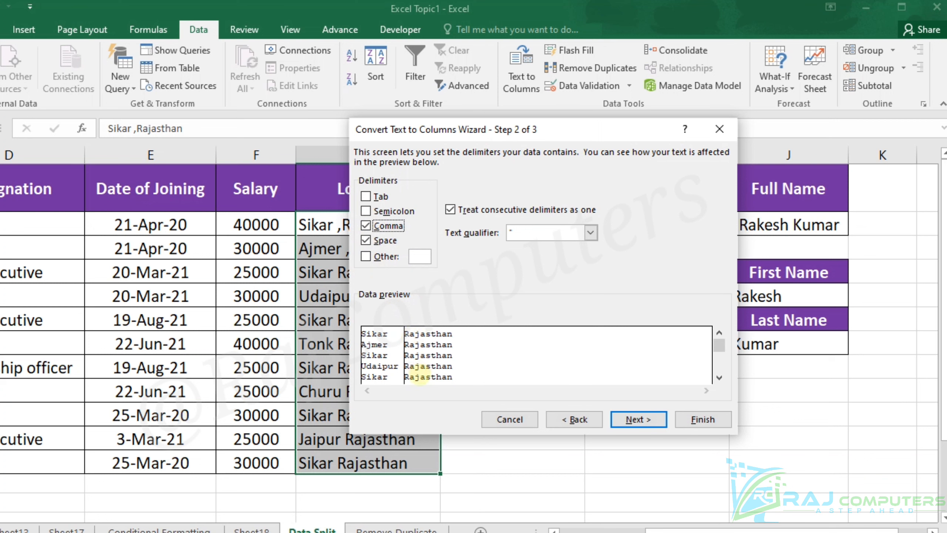
left_click(638, 418)
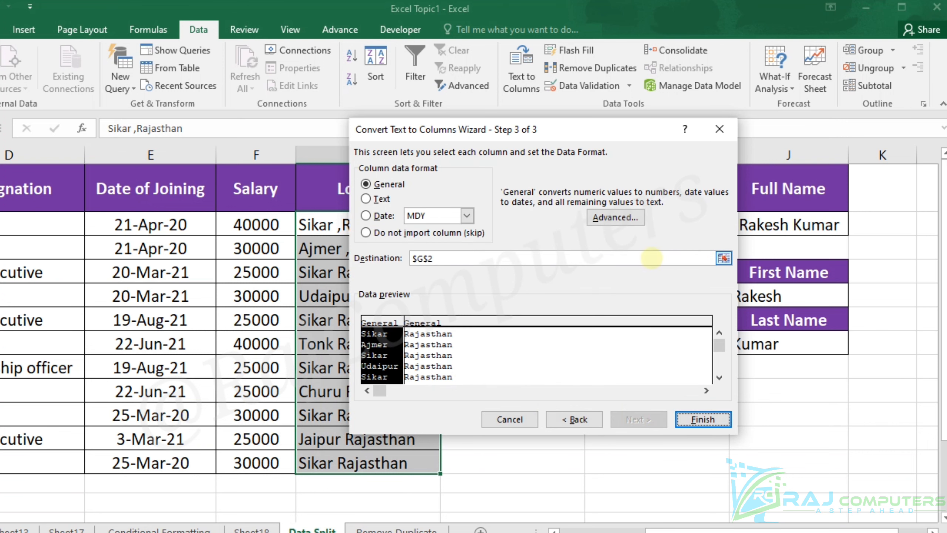
Step: Output the delimited location split to the destination H2:I2 with General column format
left_click(723, 258)
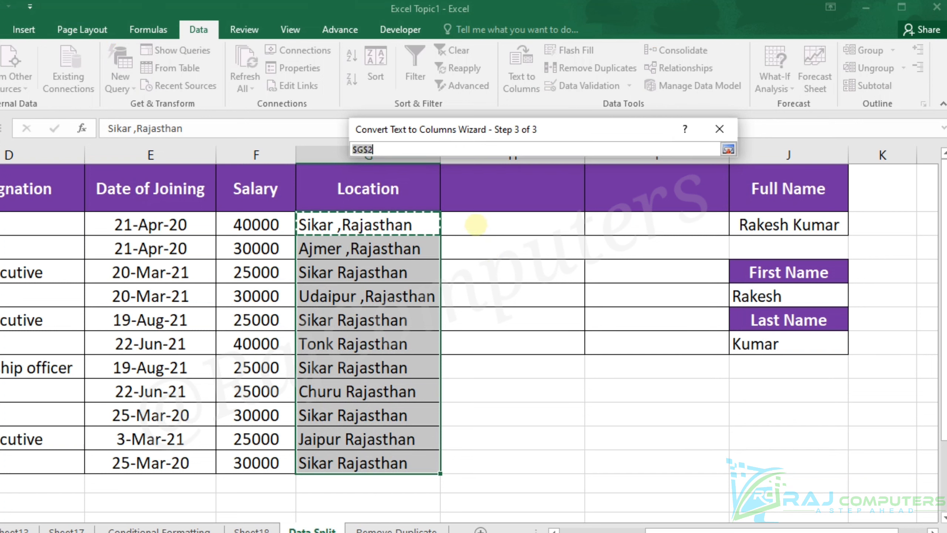
left_click(475, 225)
left_click_drag(475, 224, 701, 226)
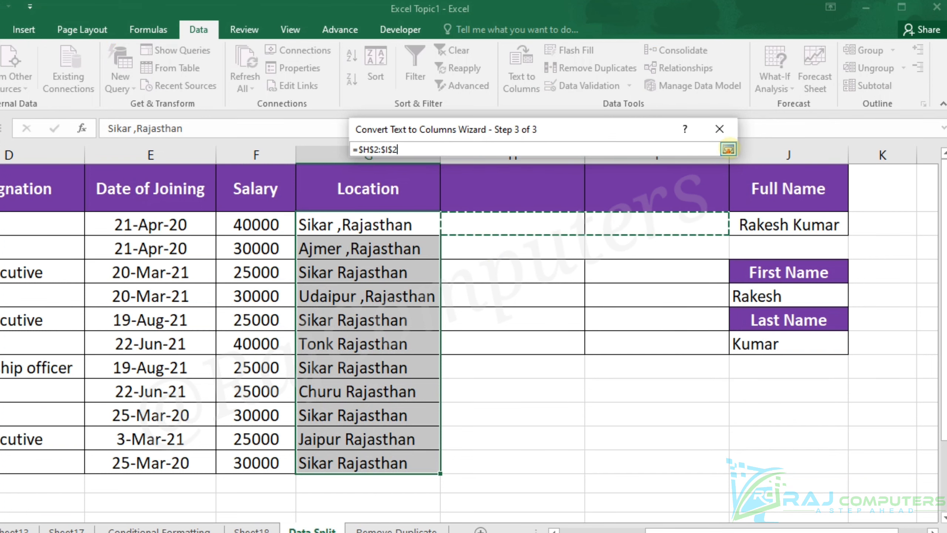
left_click(728, 149)
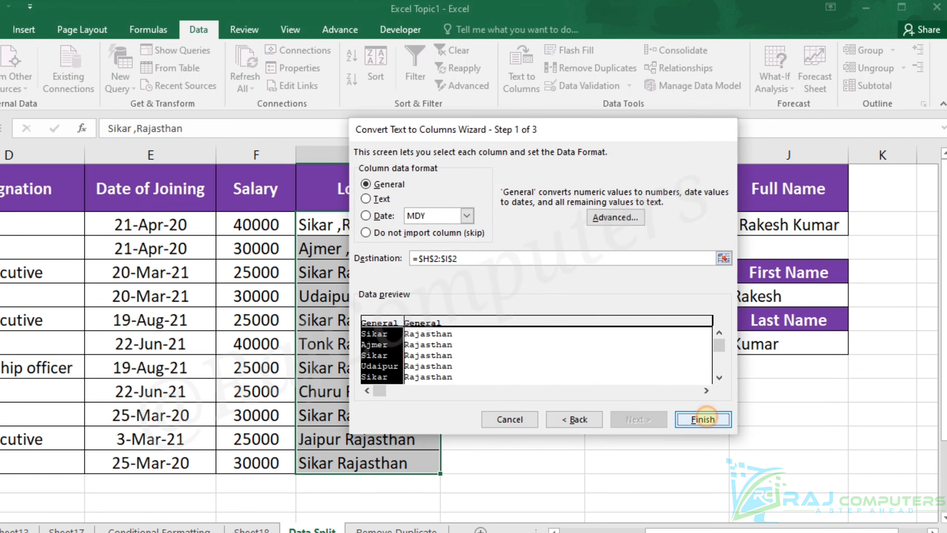
left_click(703, 419)
left_click(405, 317)
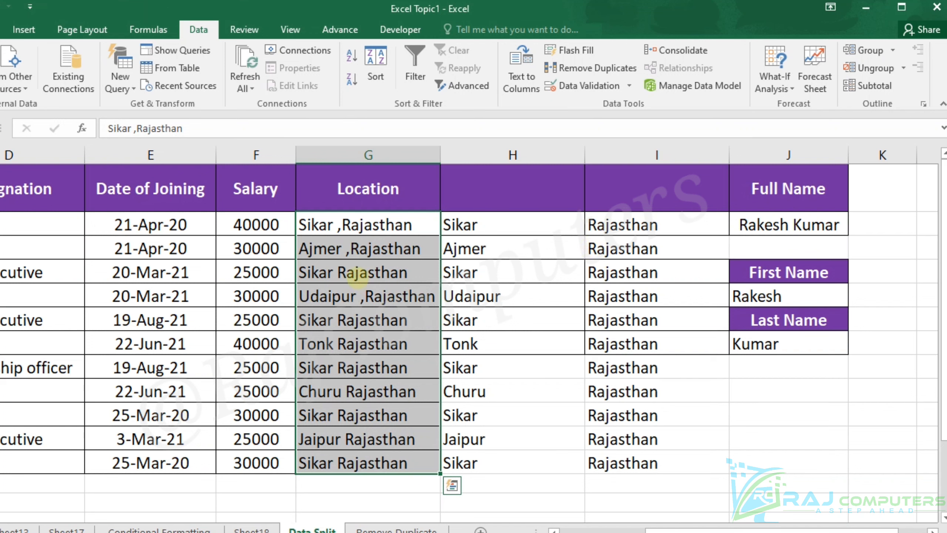
left_click(352, 273)
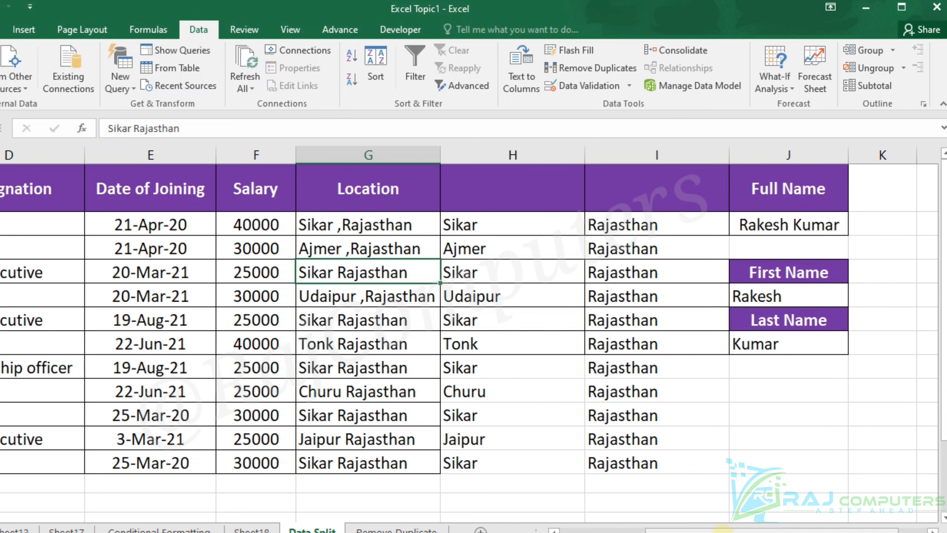
left_click_drag(722, 530, 633, 529)
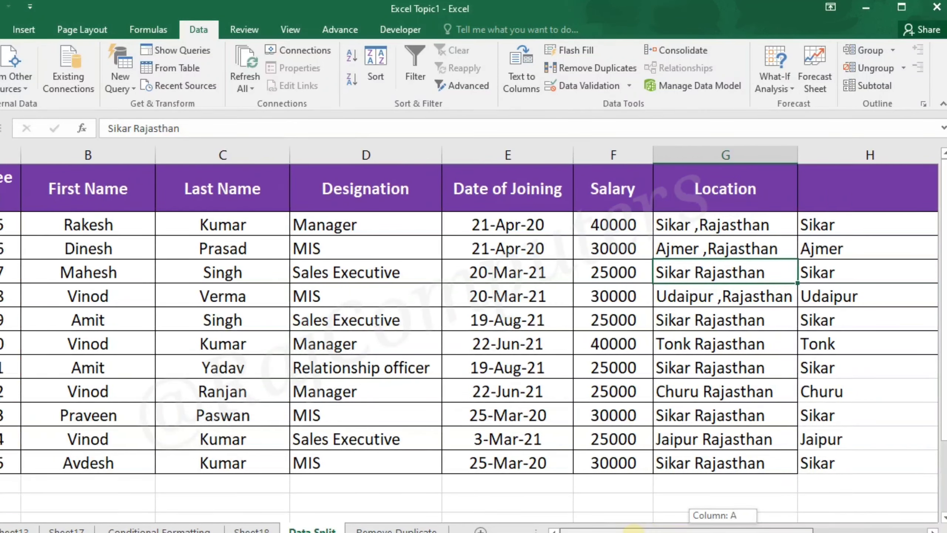